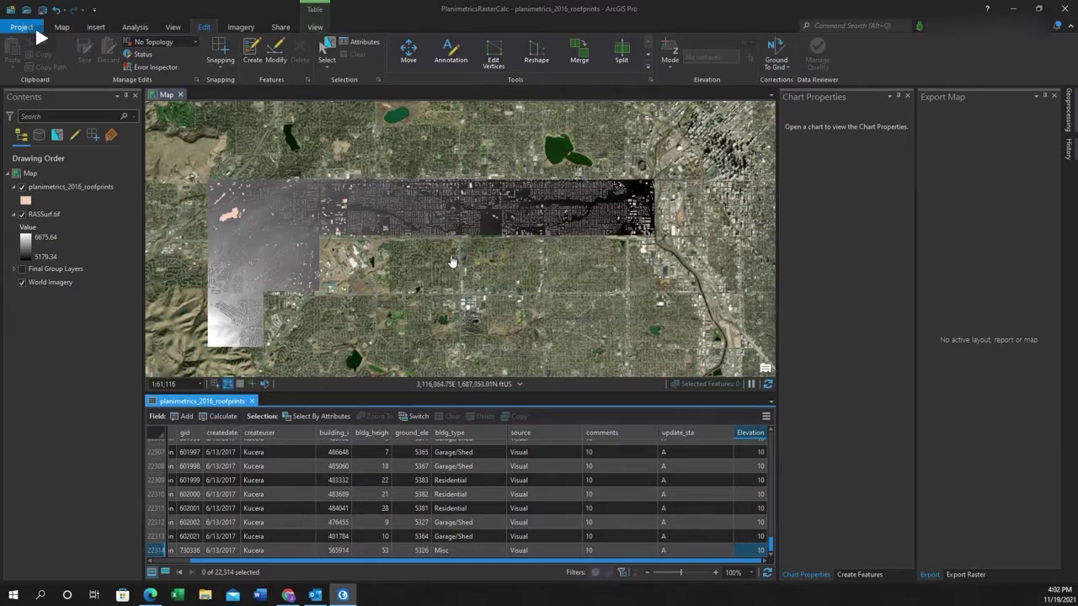
Step: Zoom in on the building footprints, then hide and re-show the planimetrics_2016_roofprints layer
{"action": "scroll", "coordinate": [354, 209], "scroll_direction": "up", "scroll_amount": 2}
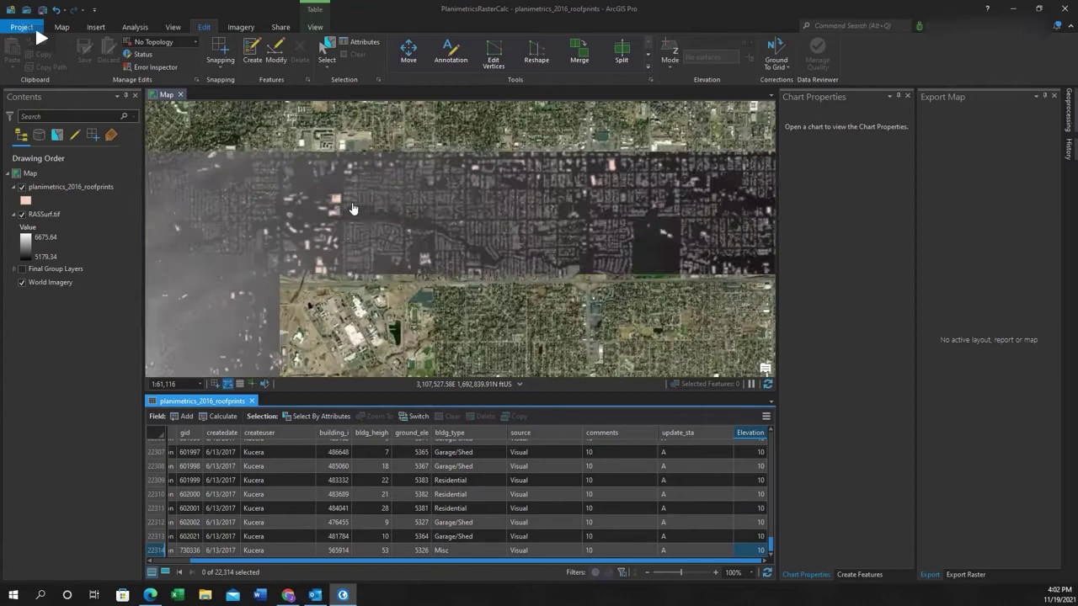
{"action": "scroll", "coordinate": [353, 208], "scroll_direction": "up", "scroll_amount": 5}
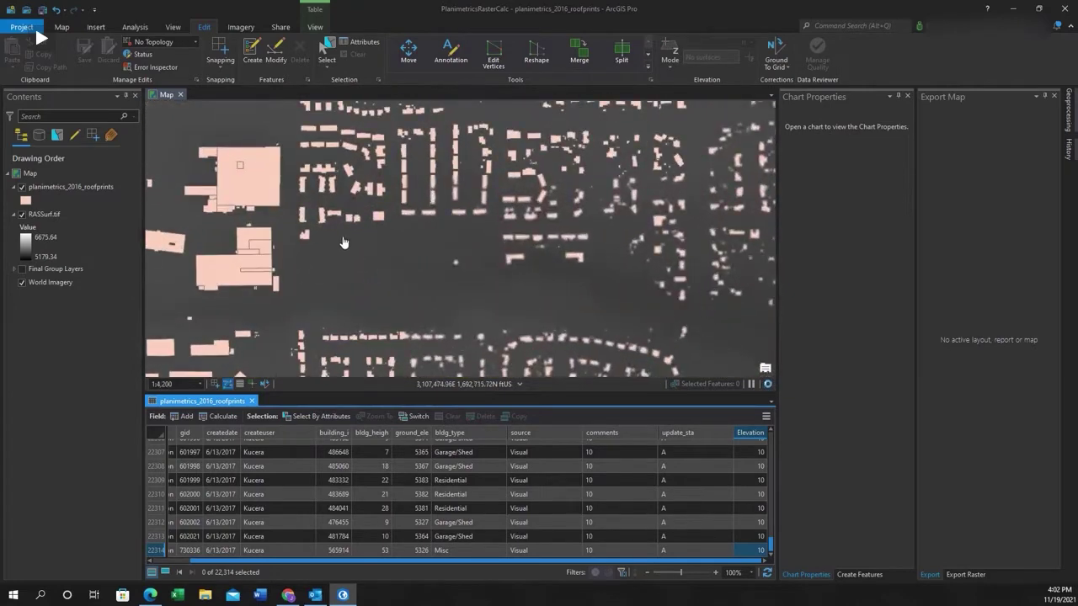
{"action": "left_click_drag", "start_coordinate": [343, 243], "coordinate": [422, 289]}
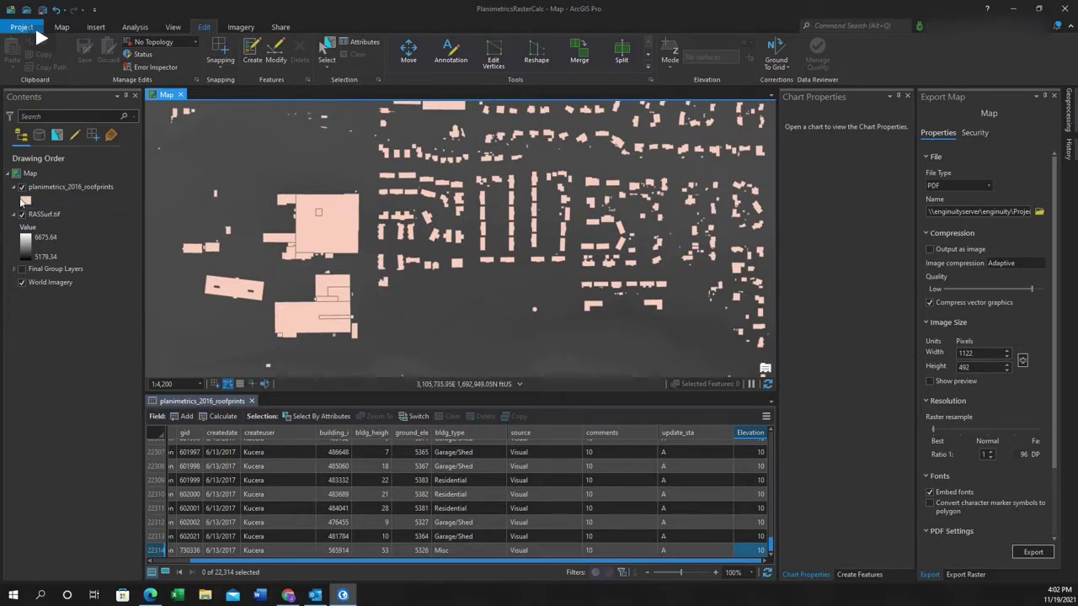
{"action": "left_click", "coordinate": [22, 187]}
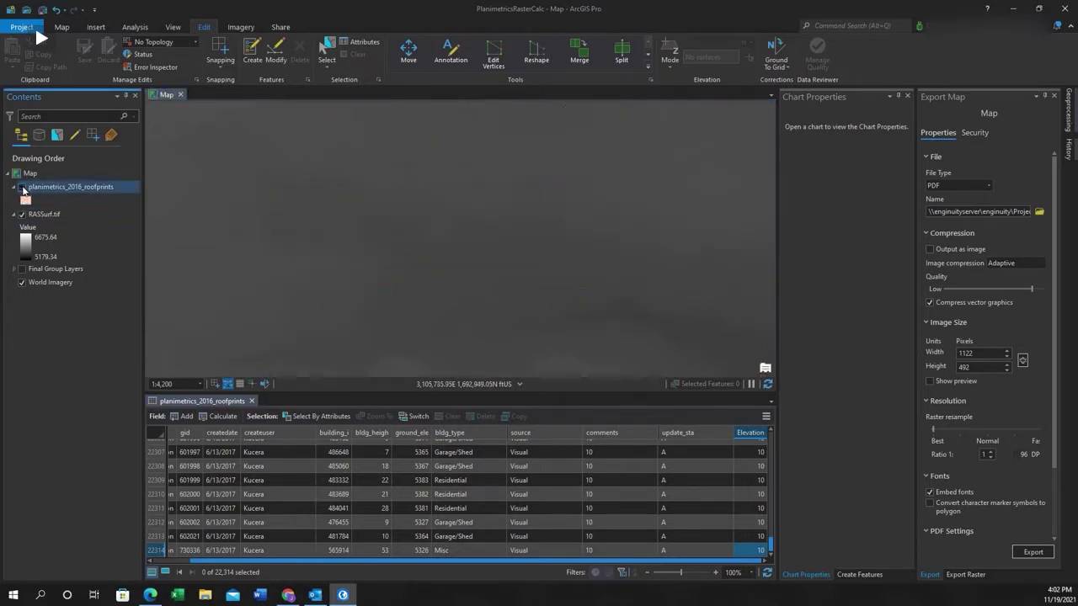
{"action": "left_click", "coordinate": [22, 187]}
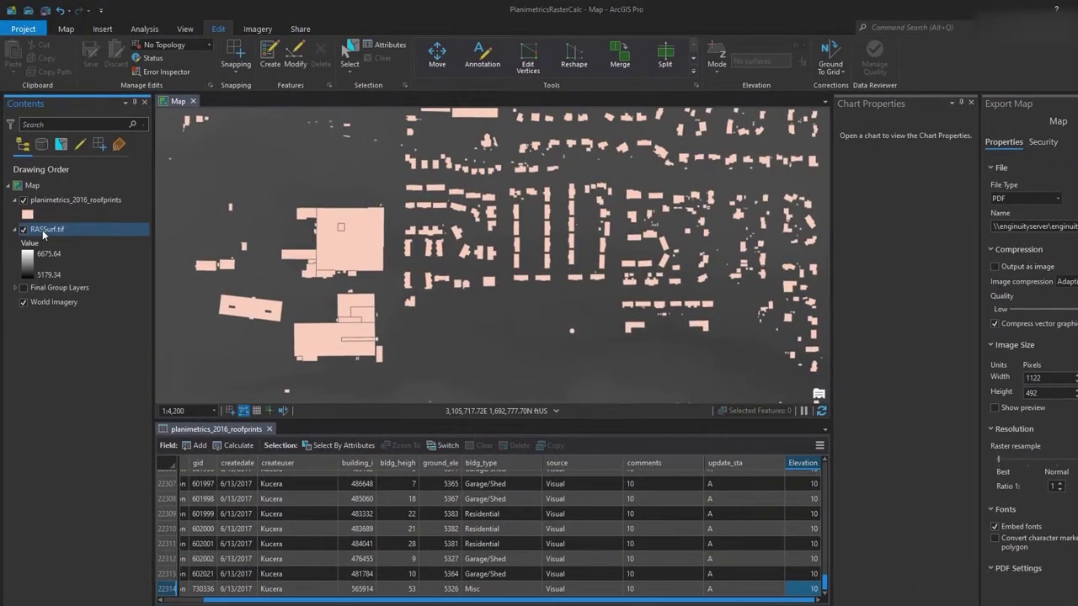
{"action": "right_click", "coordinate": [44, 234]}
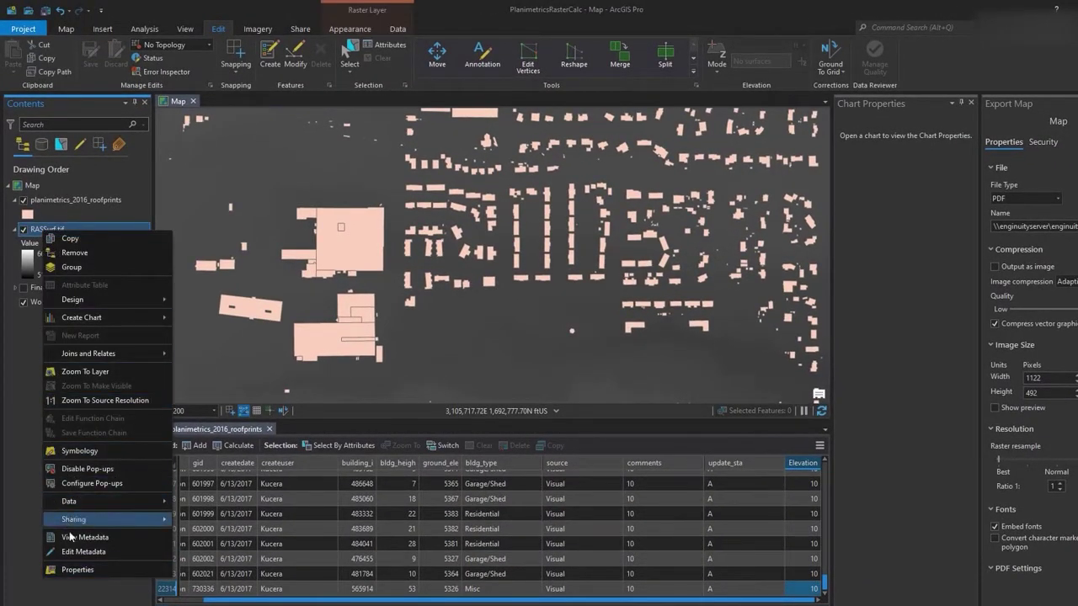
{"action": "left_click", "coordinate": [84, 570]}
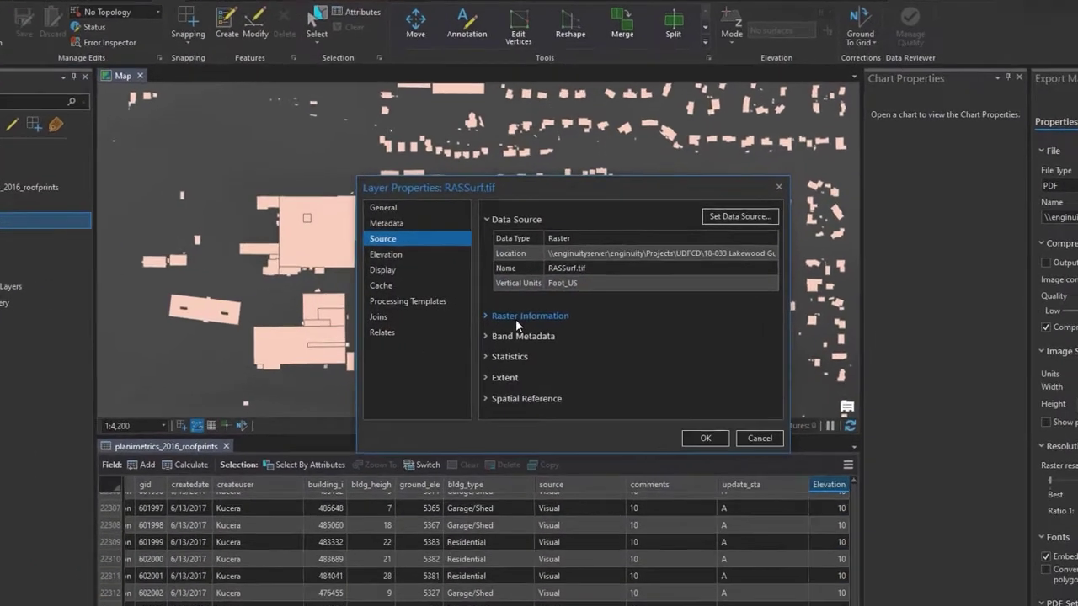
{"action": "left_click", "coordinate": [516, 319]}
{"action": "scroll", "coordinate": [543, 292], "scroll_direction": "down", "scroll_amount": 1}
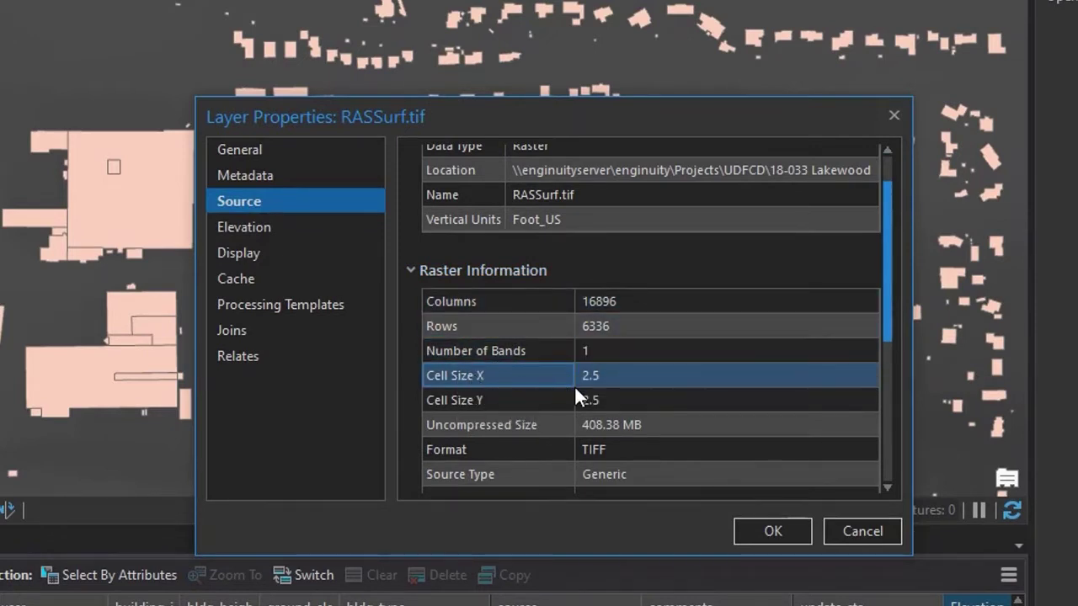
{"action": "left_click", "coordinate": [603, 378]}
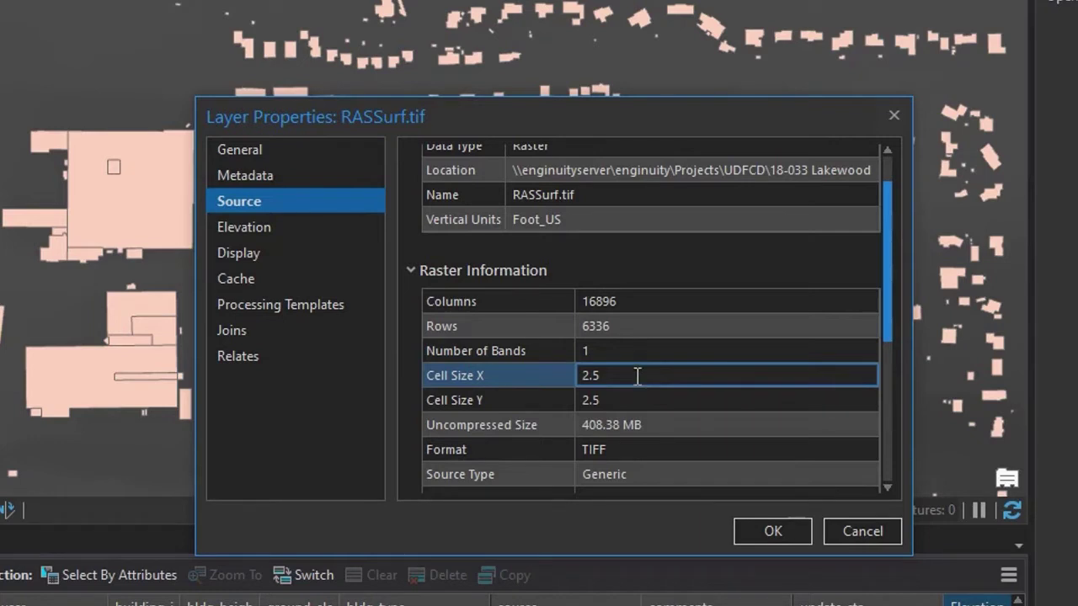
{"action": "left_click", "coordinate": [876, 528]}
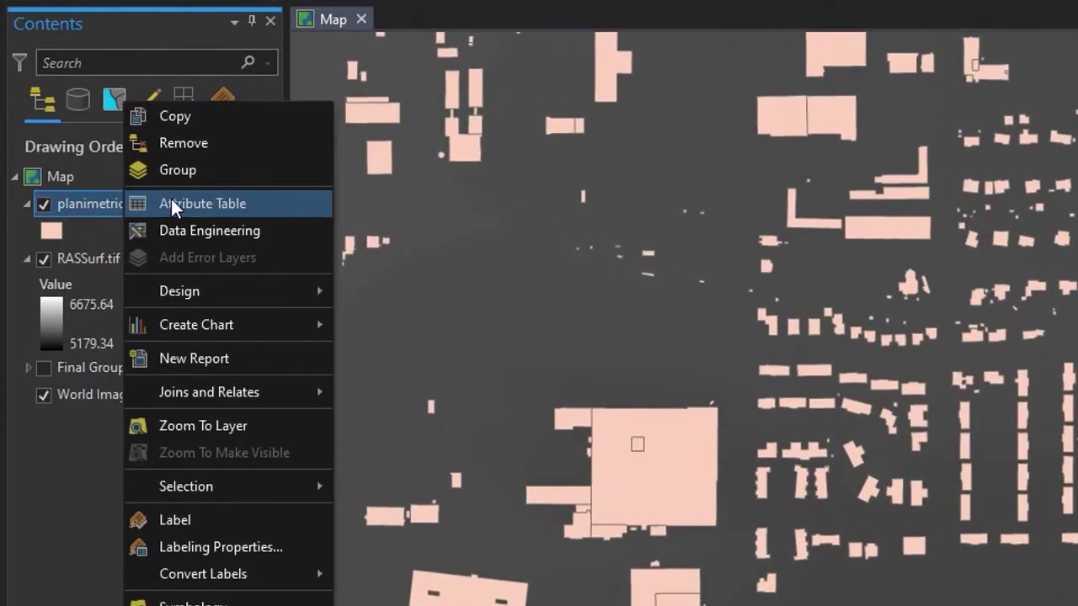
{"action": "left_click", "coordinate": [168, 202]}
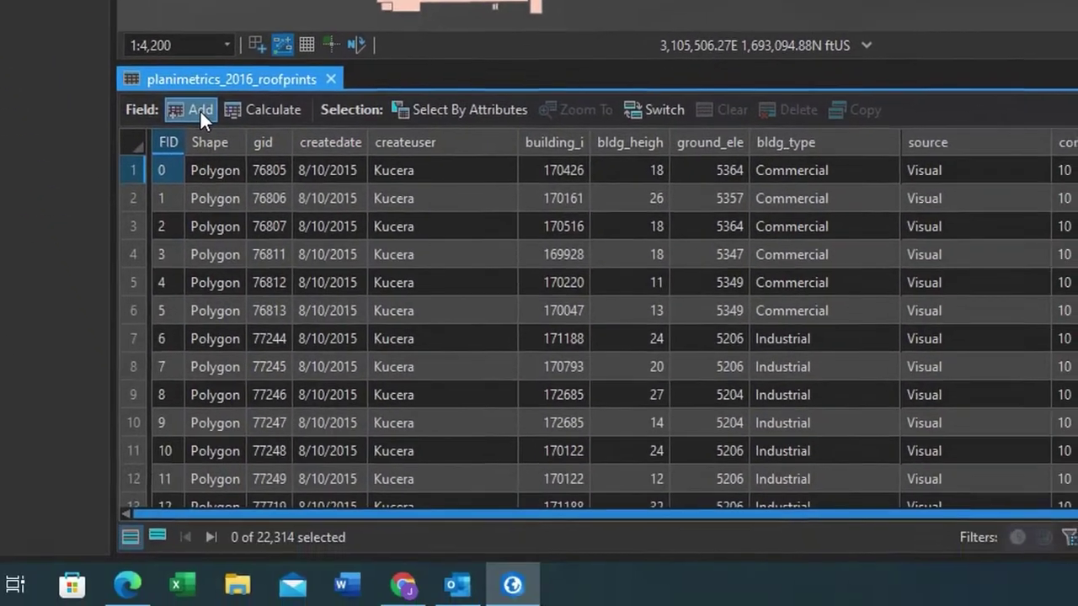
{"action": "left_click", "coordinate": [366, 545]}
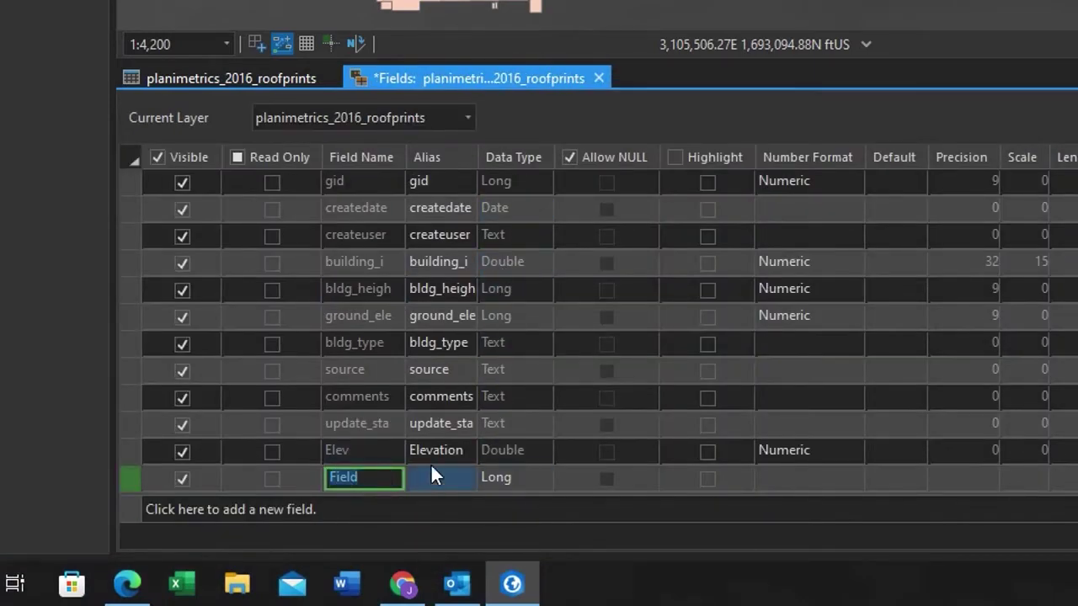
{"action": "left_click", "coordinate": [518, 449]}
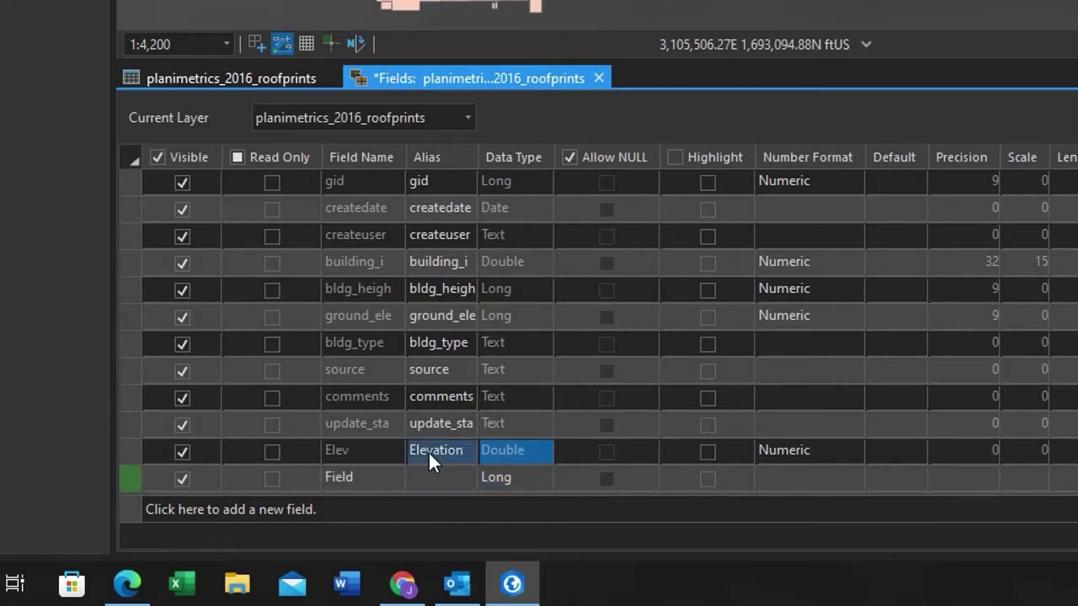
{"action": "left_click", "coordinate": [598, 78]}
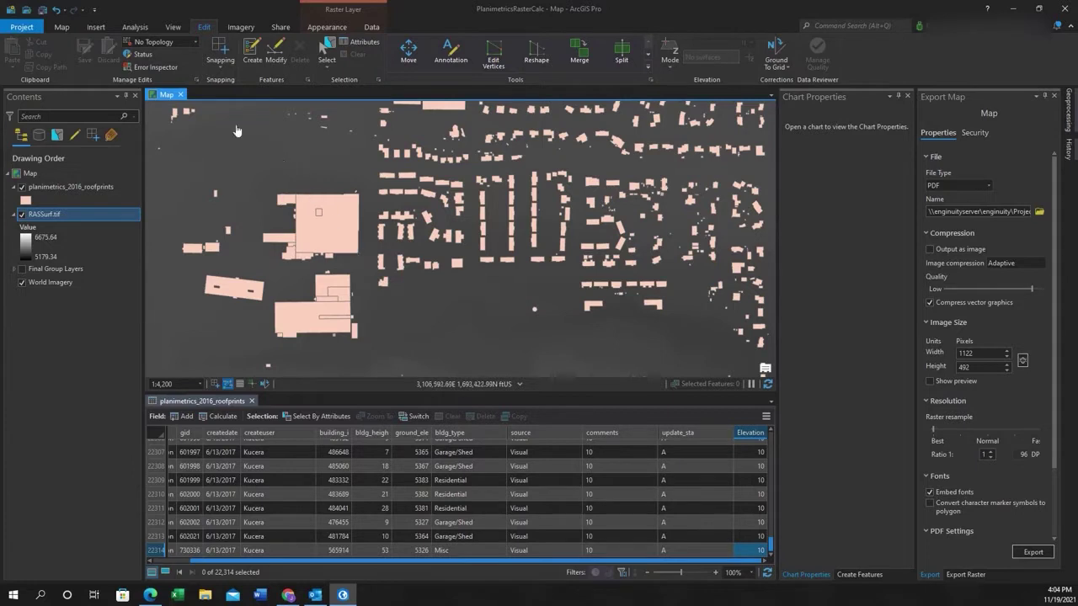
Step: Search the geoprocessing tools for 'polygon to' and open Polygon to Raster
{"action": "left_click", "coordinate": [135, 27]}
{"action": "left_click", "coordinate": [129, 51]}
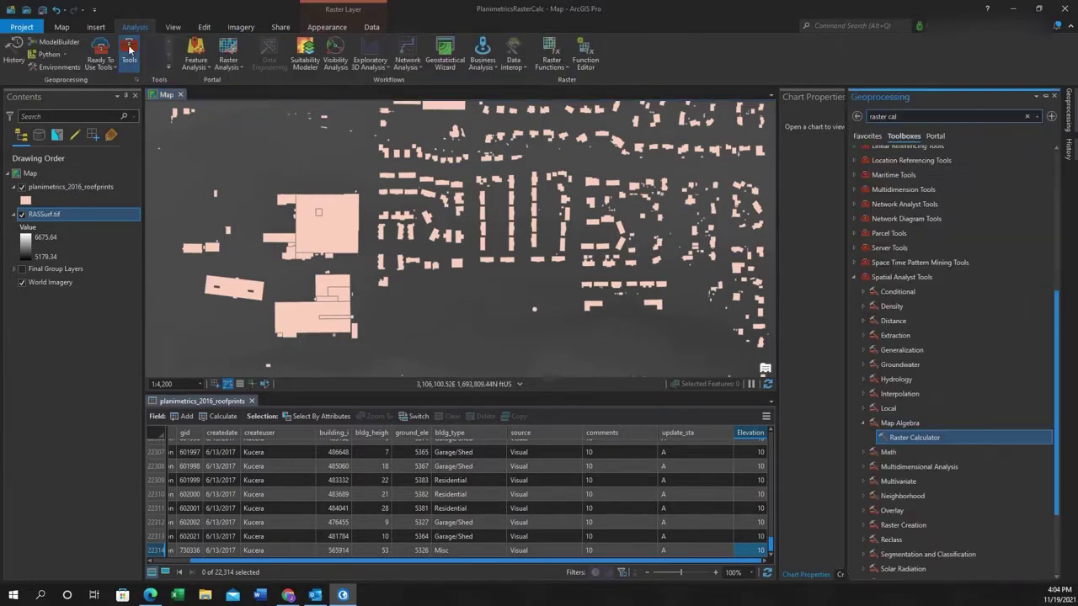
{"action": "left_click", "coordinate": [949, 116]}
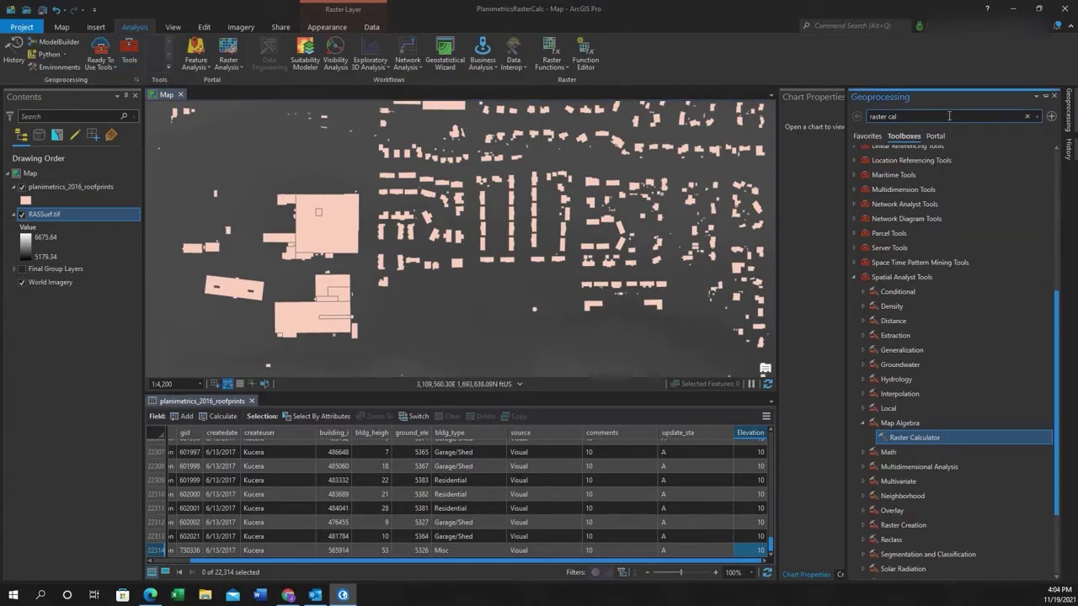
{"action": "key", "text": "BackSpace"}
{"action": "key", "text": "BackSpace"}
{"action": "key", "text": "BackSpace"}
{"action": "key", "text": "BackSpace"}
{"action": "key", "text": "Home"}
{"action": "type", "text": "polygon to"}
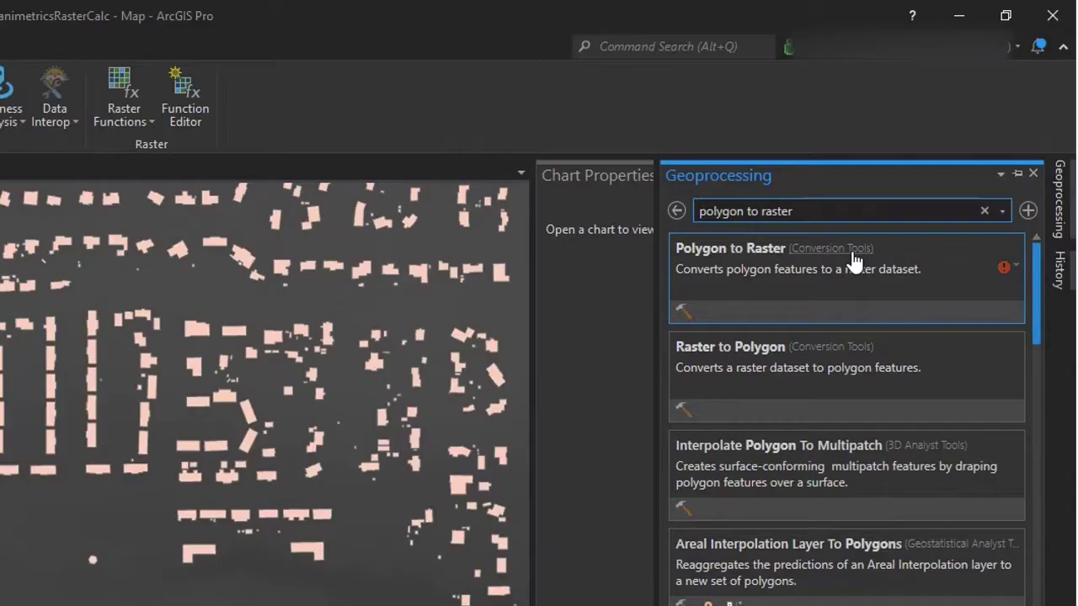
{"action": "left_click", "coordinate": [939, 137]}
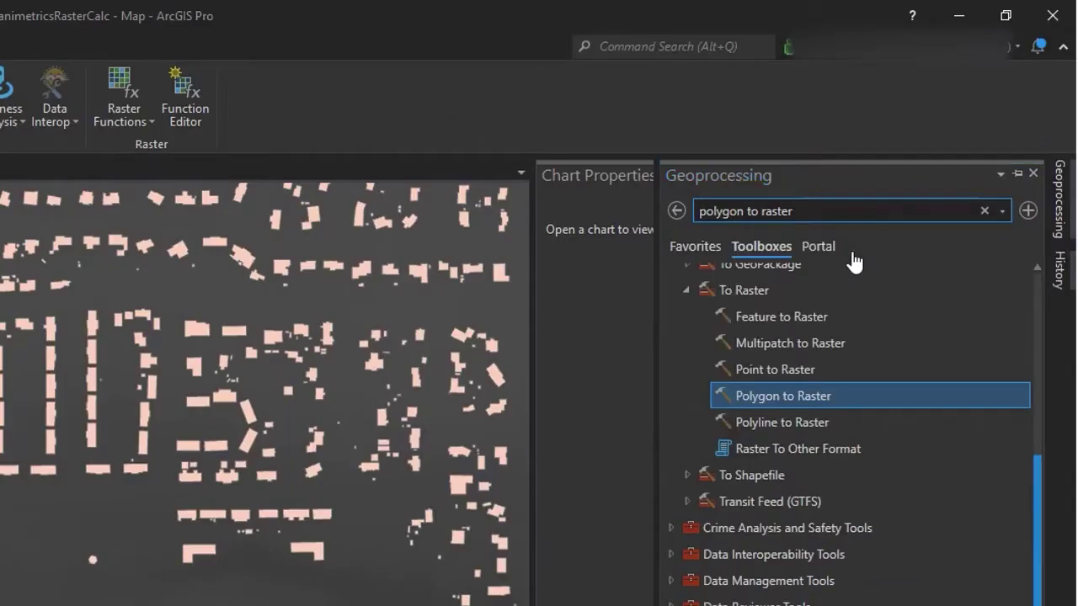
{"action": "double_click", "coordinate": [790, 398]}
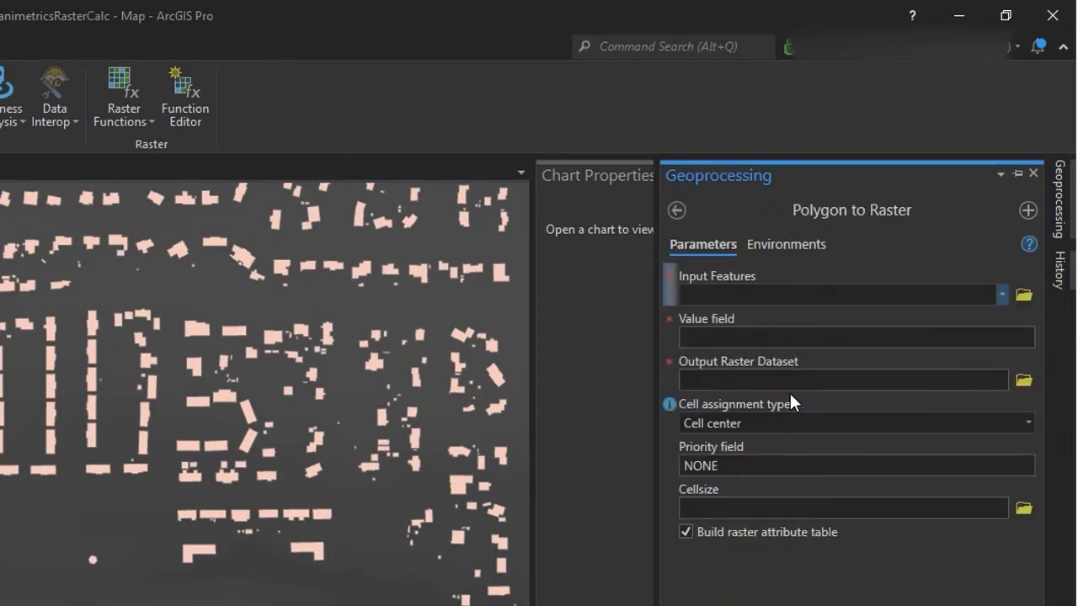
Step: Set Input Features to planimetrics_2016_roofprints and the Value field to Elevation
{"action": "left_click", "coordinate": [1002, 293]}
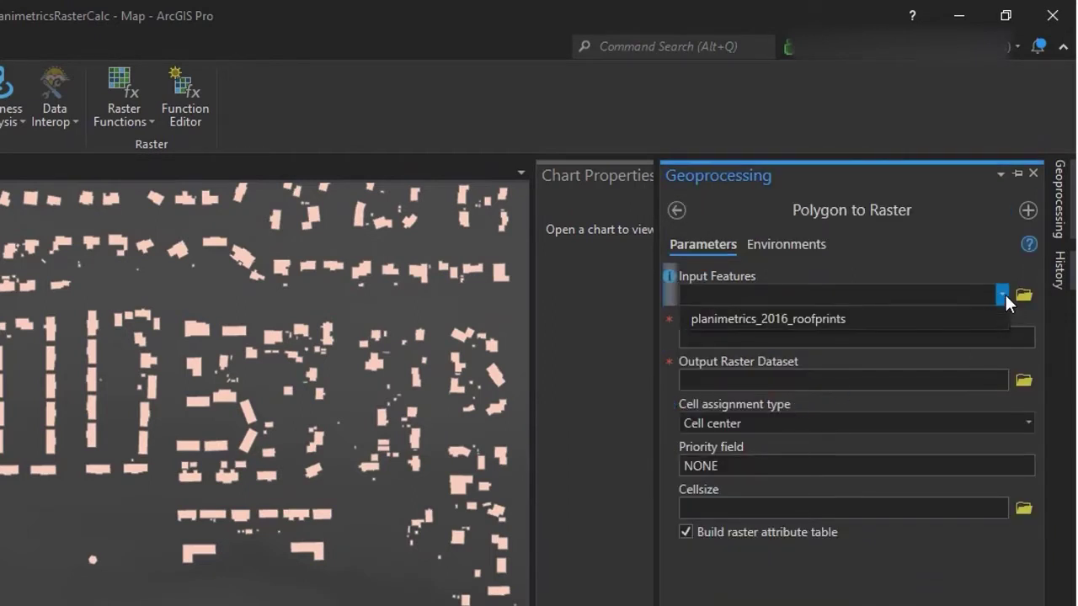
{"action": "left_click", "coordinate": [884, 319]}
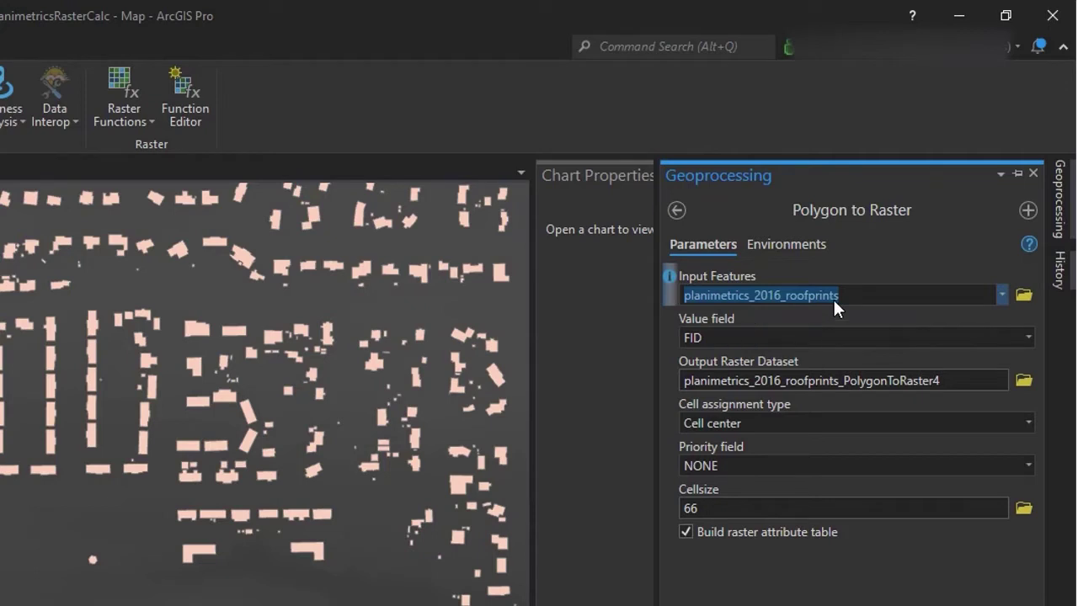
{"action": "left_click", "coordinate": [1028, 344]}
{"action": "left_click", "coordinate": [1028, 337]}
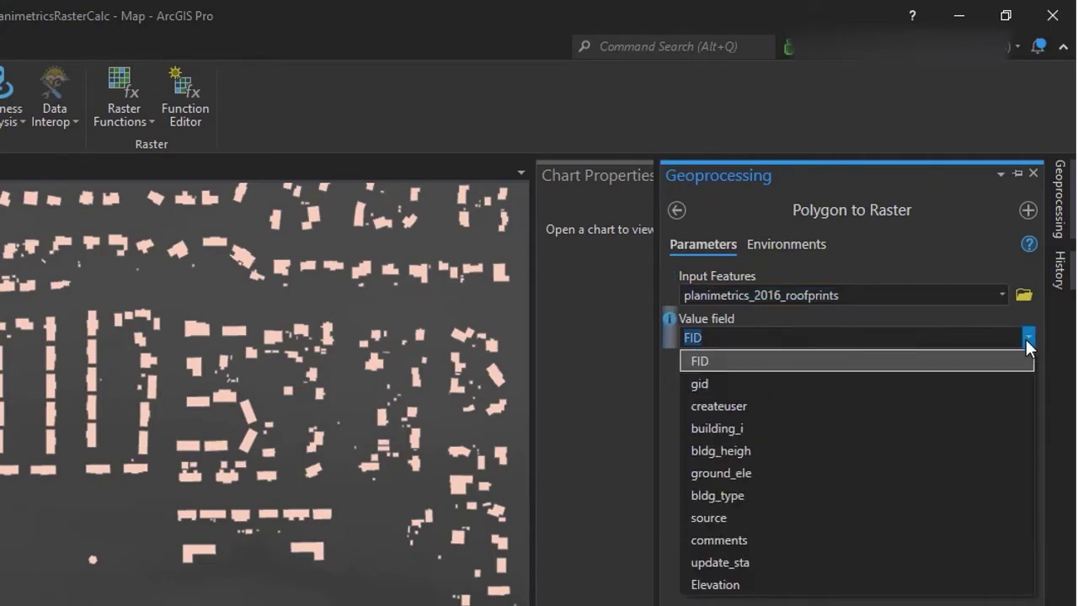
{"action": "left_click", "coordinate": [797, 588]}
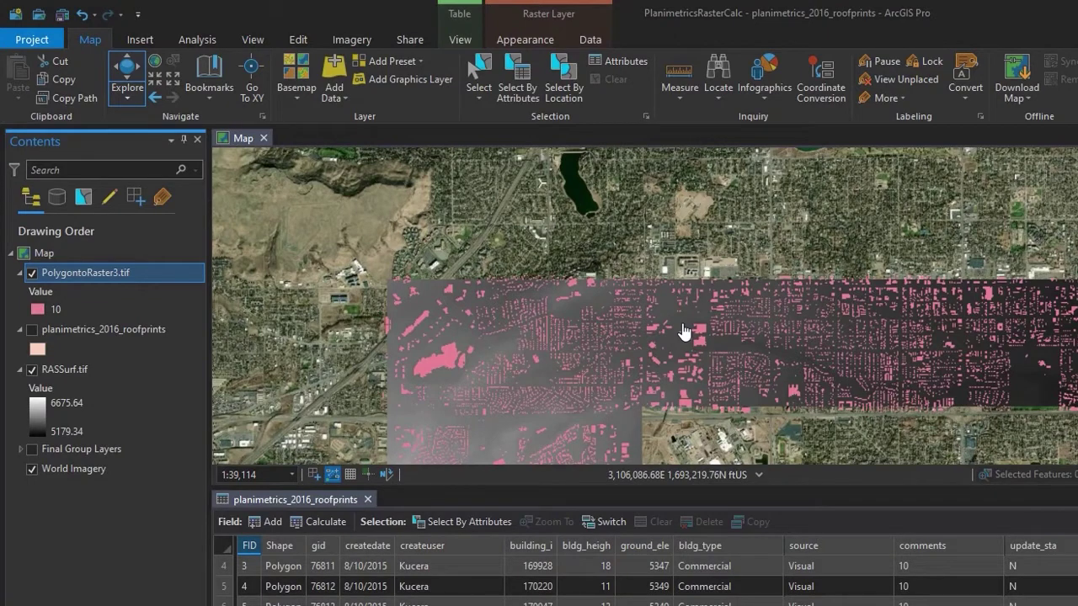
Step: Hide RASSurf.tif and zoom in to inspect the pink PolygontoRaster3.tif footprints
{"action": "left_click", "coordinate": [33, 370]}
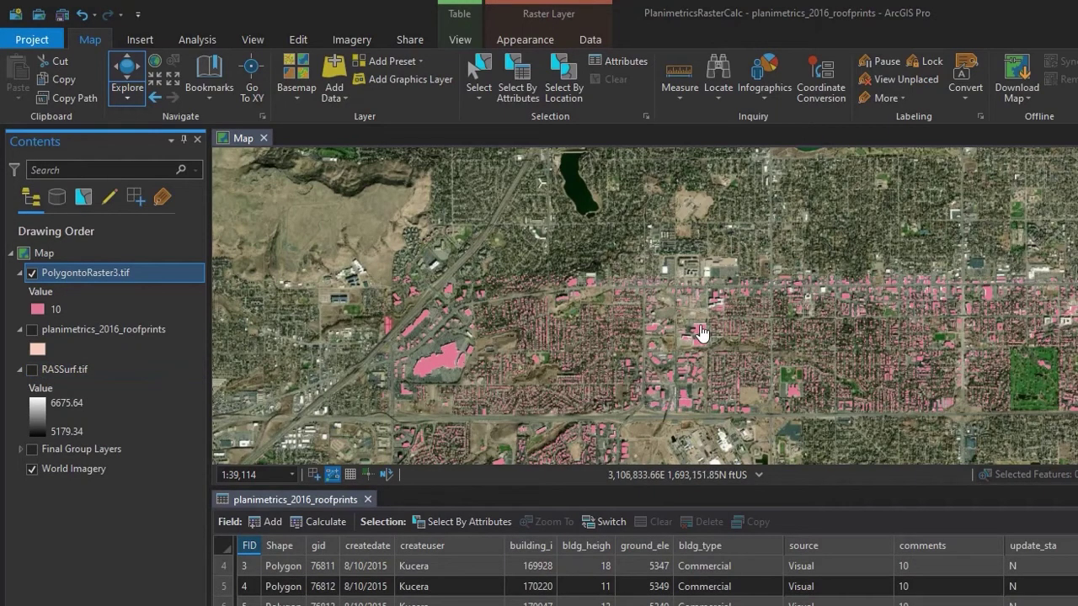
{"action": "scroll", "coordinate": [701, 334], "scroll_direction": "up", "scroll_amount": 5}
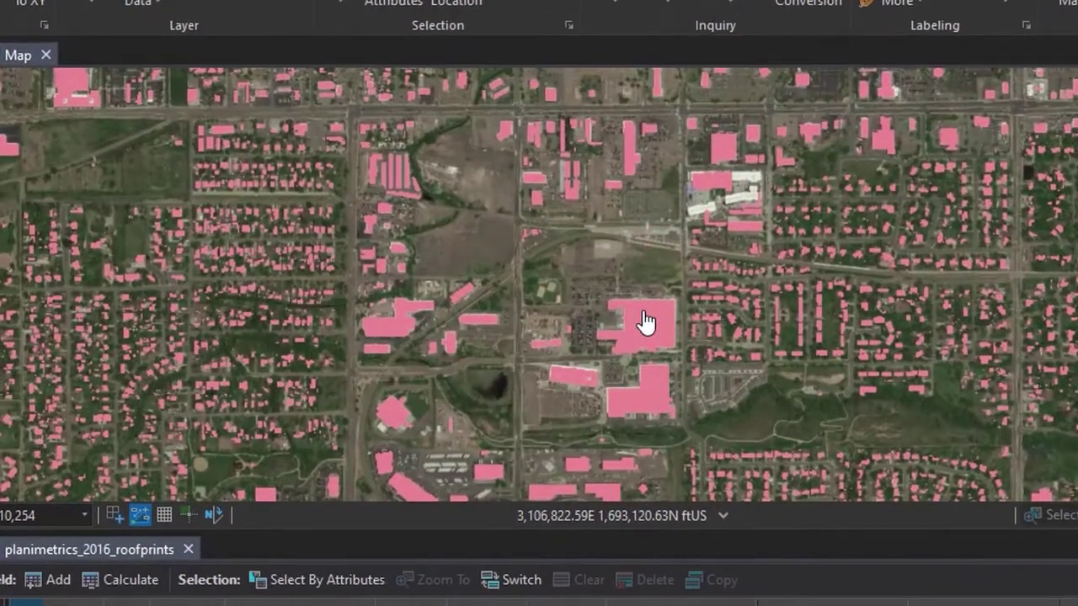
{"action": "scroll", "coordinate": [645, 322], "scroll_direction": "up", "scroll_amount": 3}
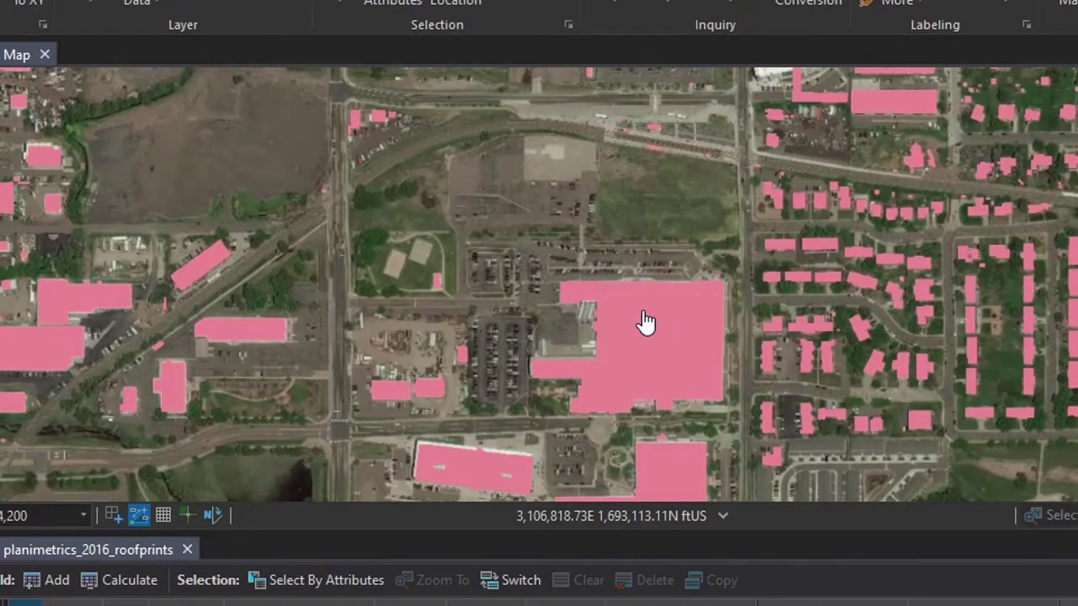
{"action": "scroll", "coordinate": [645, 321], "scroll_direction": "down", "scroll_amount": 2}
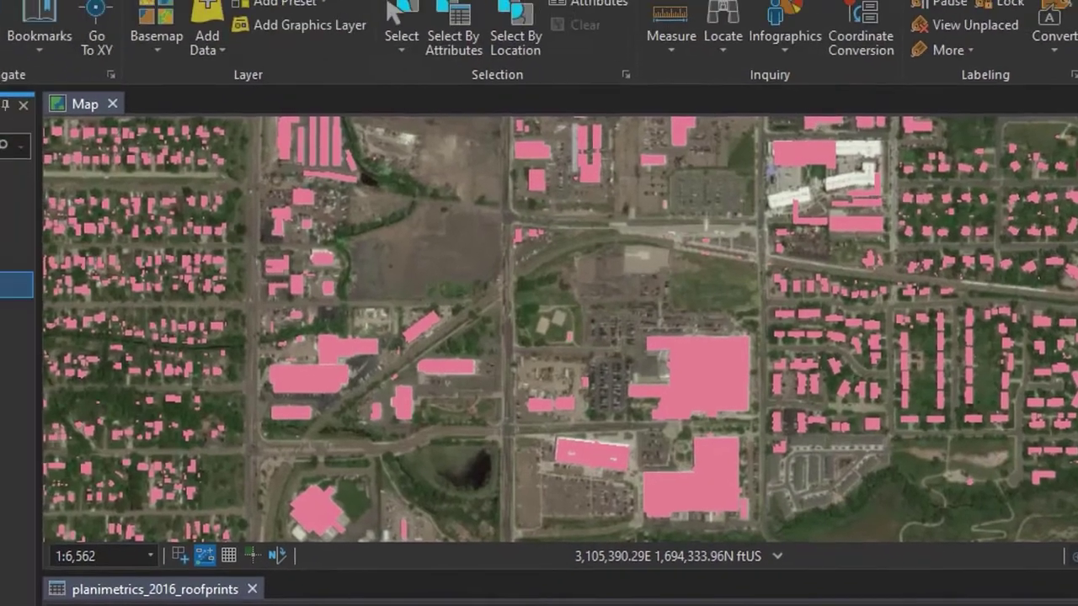
Step: Search the geoprocessing tools for 'calc' and open the Spatial Analyst Raster Calculator
{"action": "left_click", "coordinate": [116, 48]}
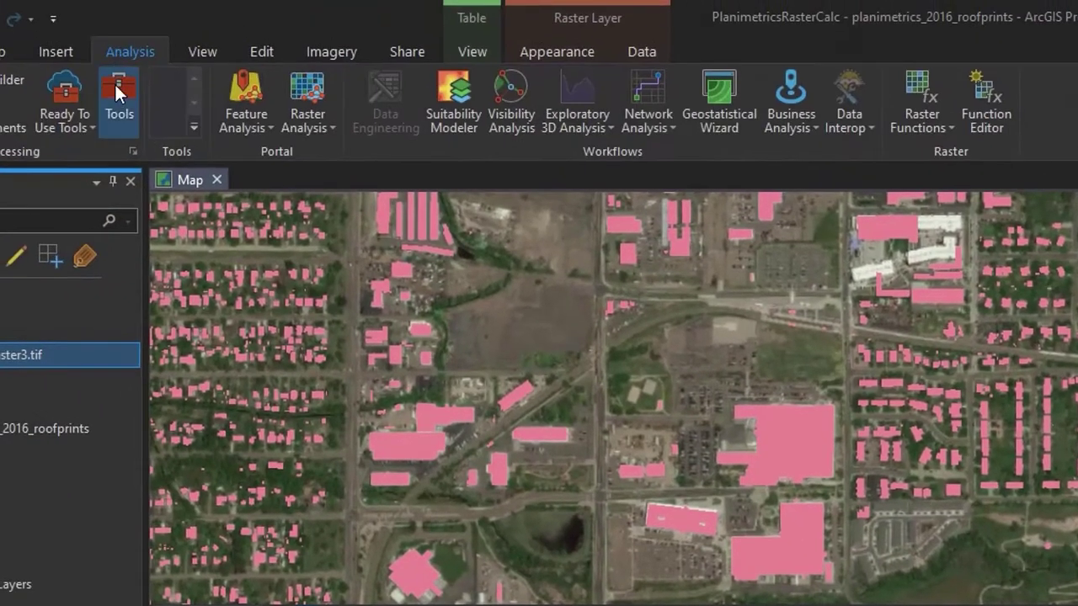
{"action": "left_click", "coordinate": [115, 83]}
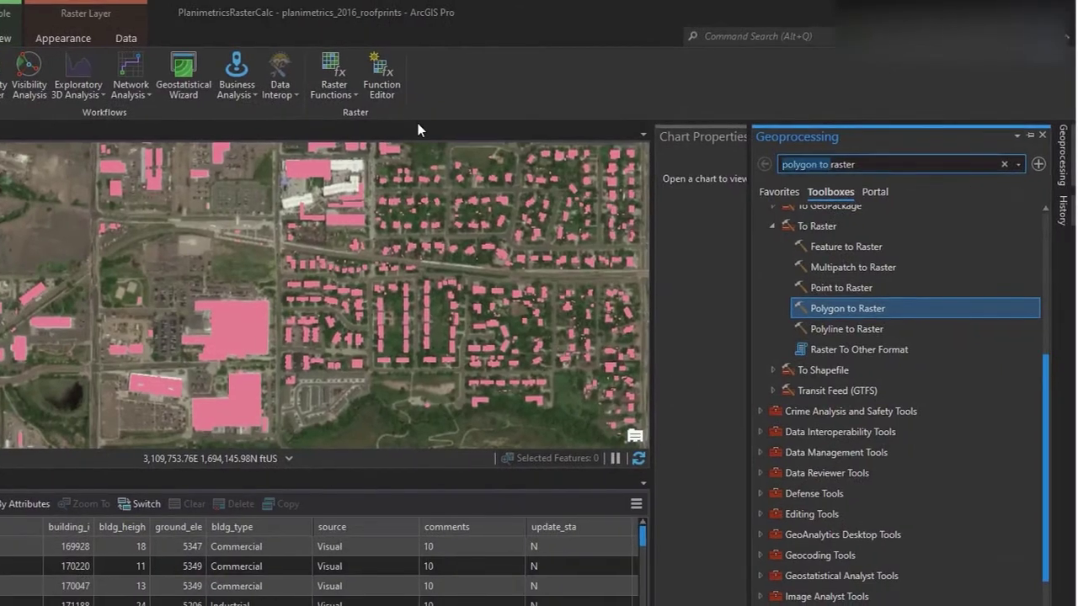
{"action": "key", "text": "BackSpace"}
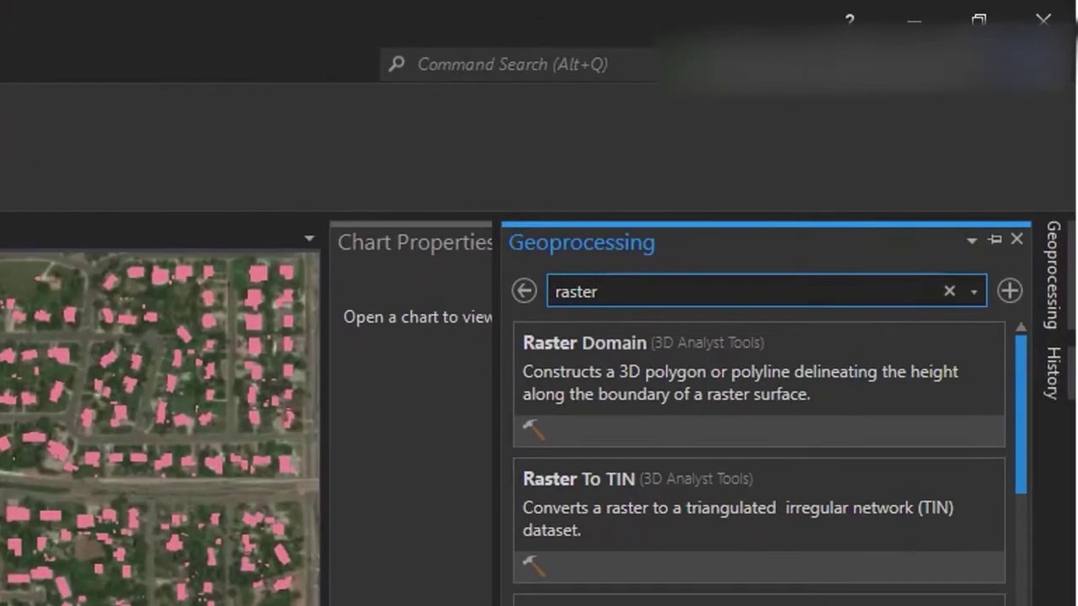
{"action": "type", "text": "calc"}
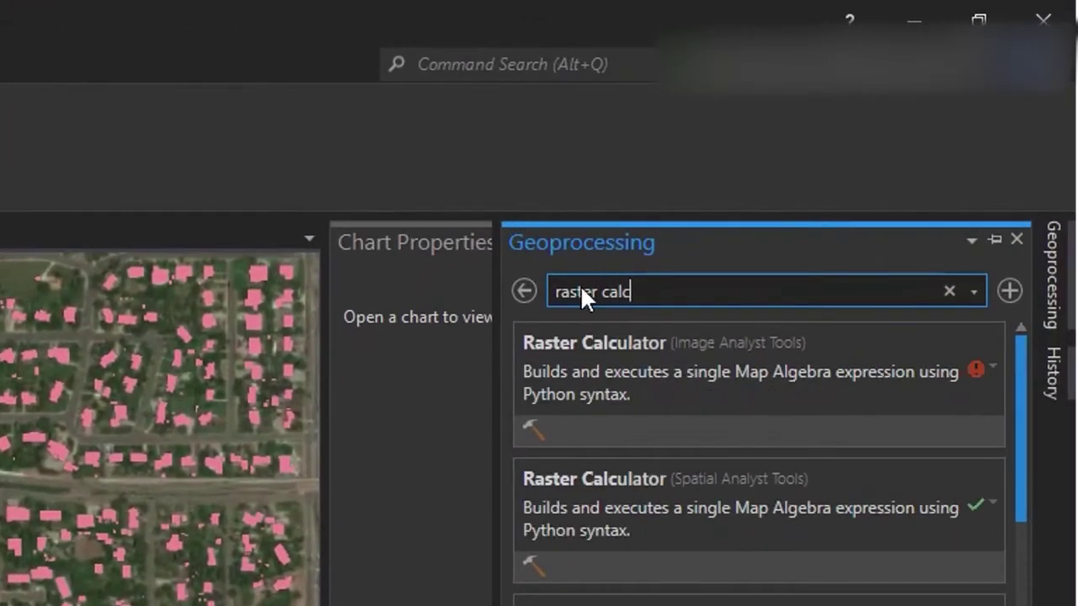
{"action": "left_click", "coordinate": [642, 342]}
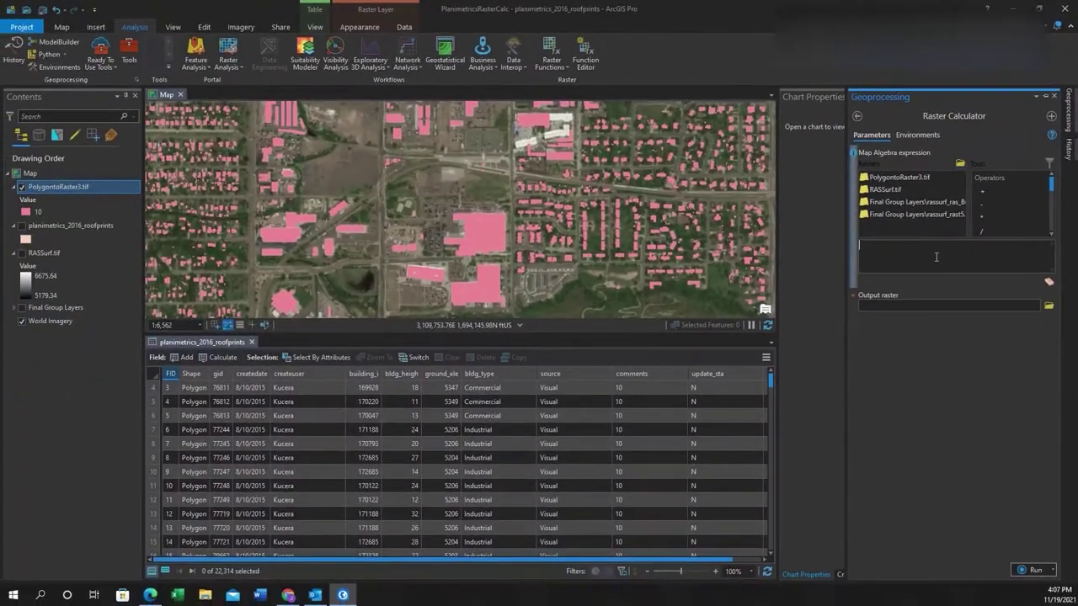
Step: Enter the expression Con(IsNull("PolygontoRaster3.tif"), 0, "PolygontoRaster3.tif") in the Raster Calculator
{"action": "left_click", "coordinate": [935, 257]}
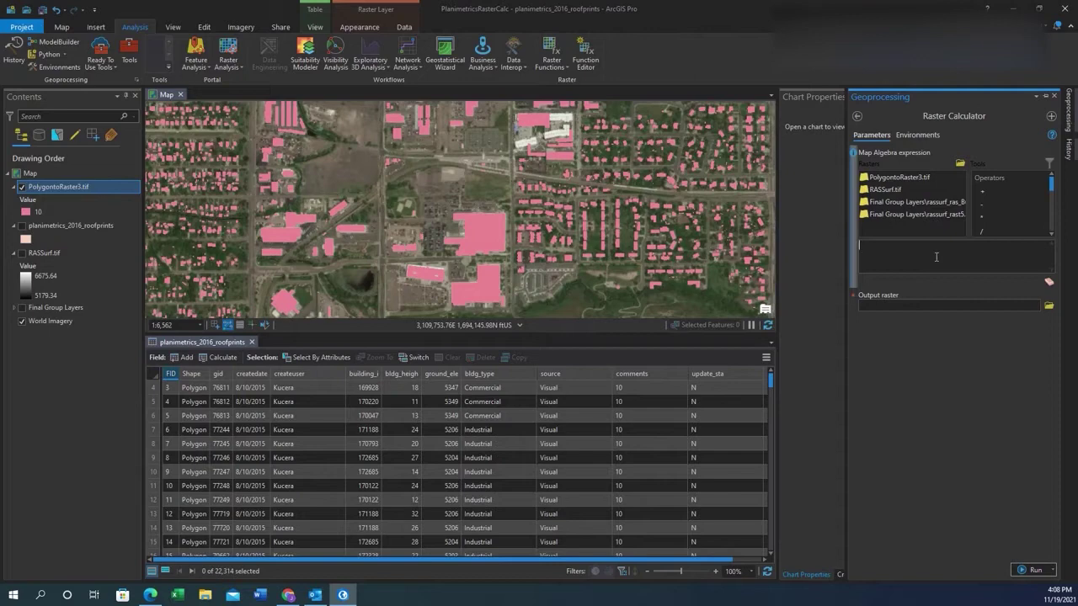
{"action": "type", "text": "Con(IsNull"}
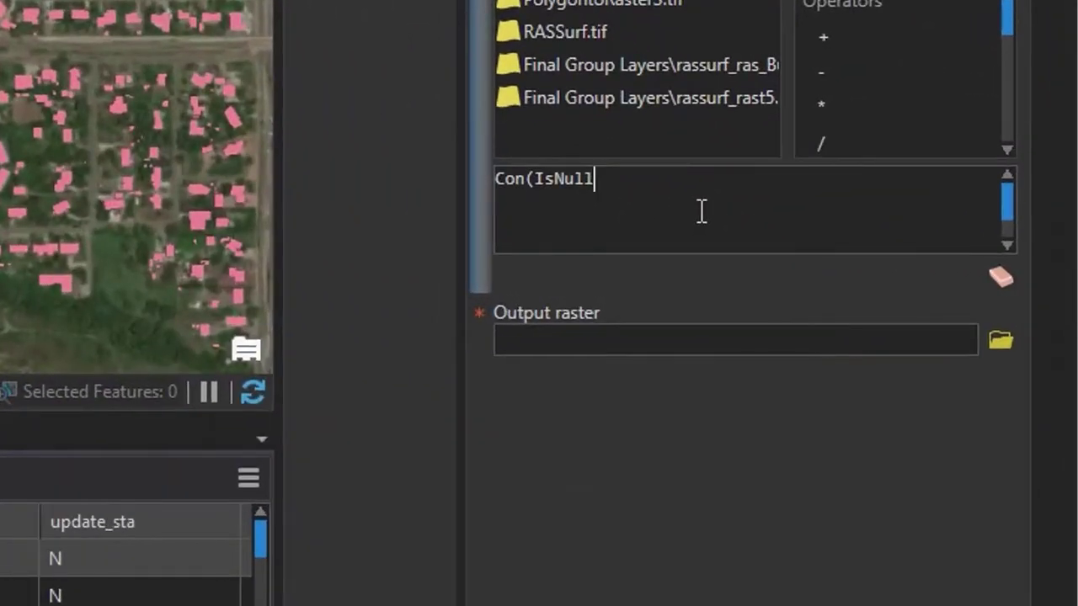
{"action": "type", "text": "("}
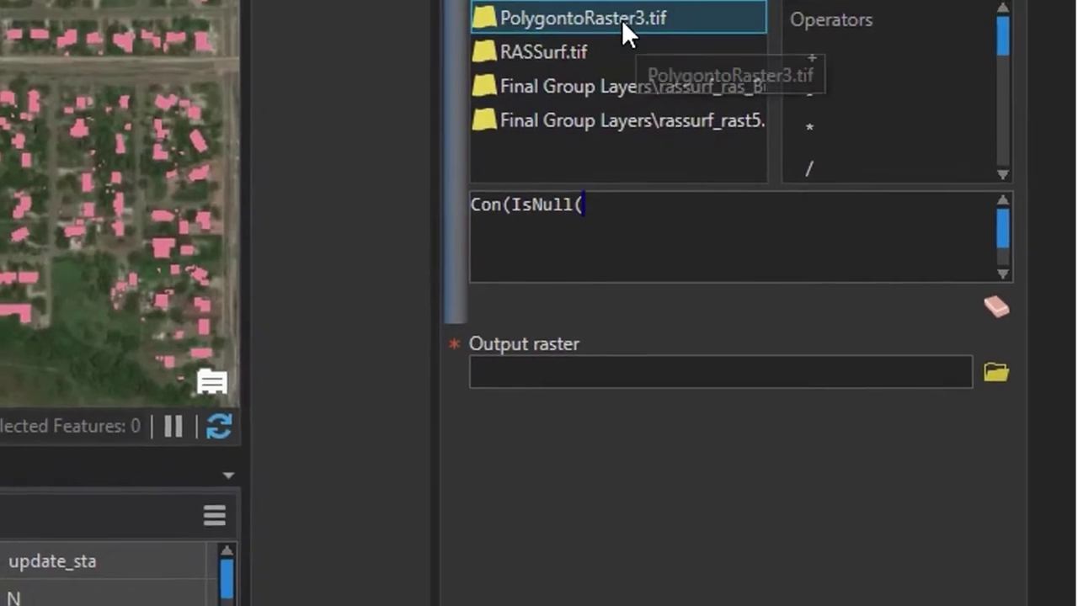
{"action": "double_click", "coordinate": [642, 5]}
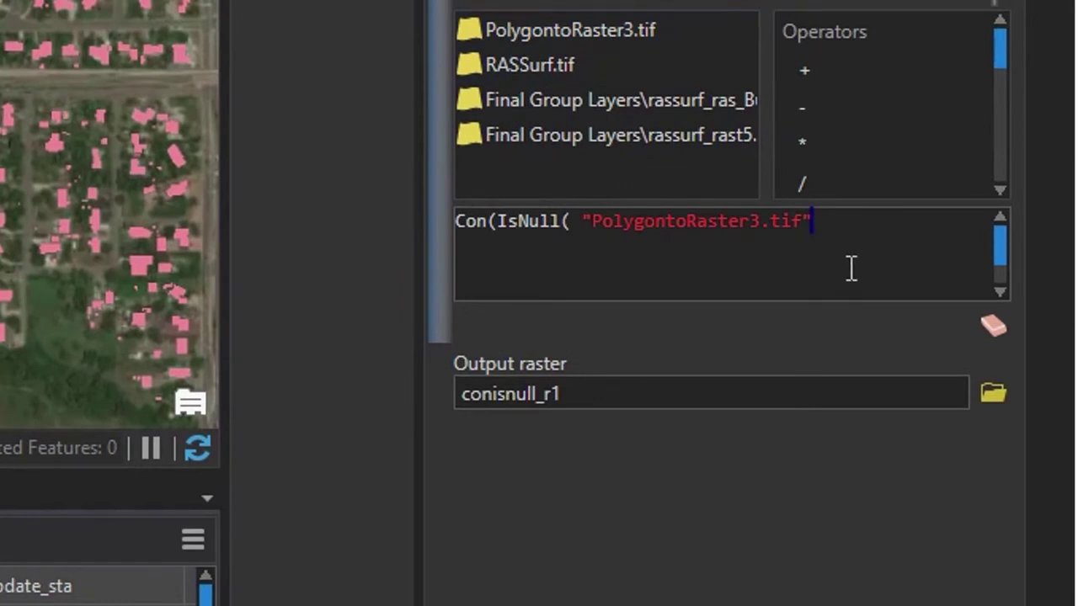
{"action": "type", "text": "), 0, 10)"}
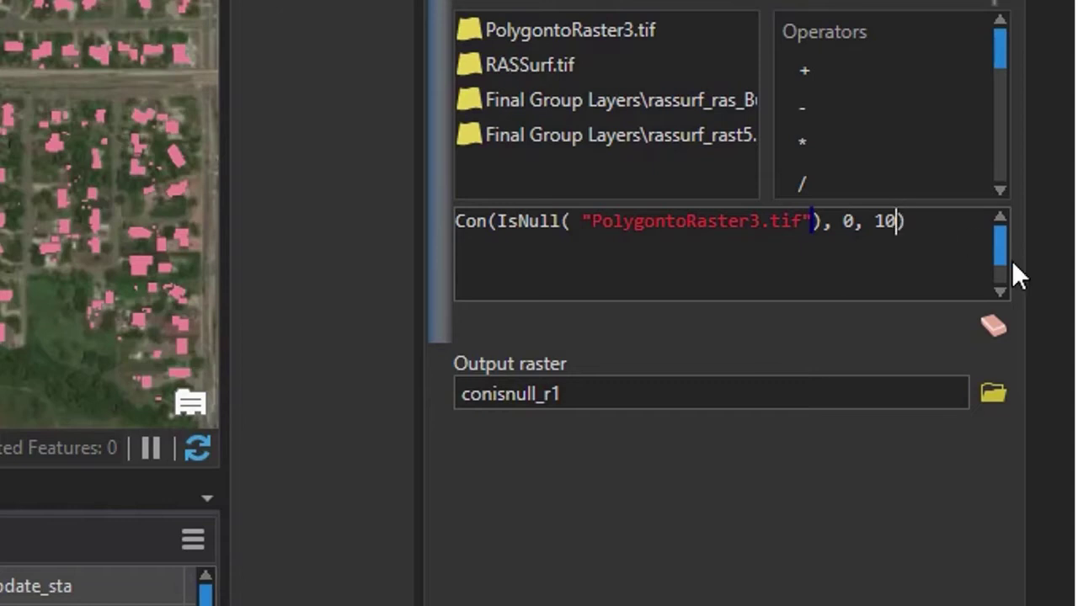
{"action": "key", "text": "BackSpace"}
{"action": "key", "text": "BackSpace"}
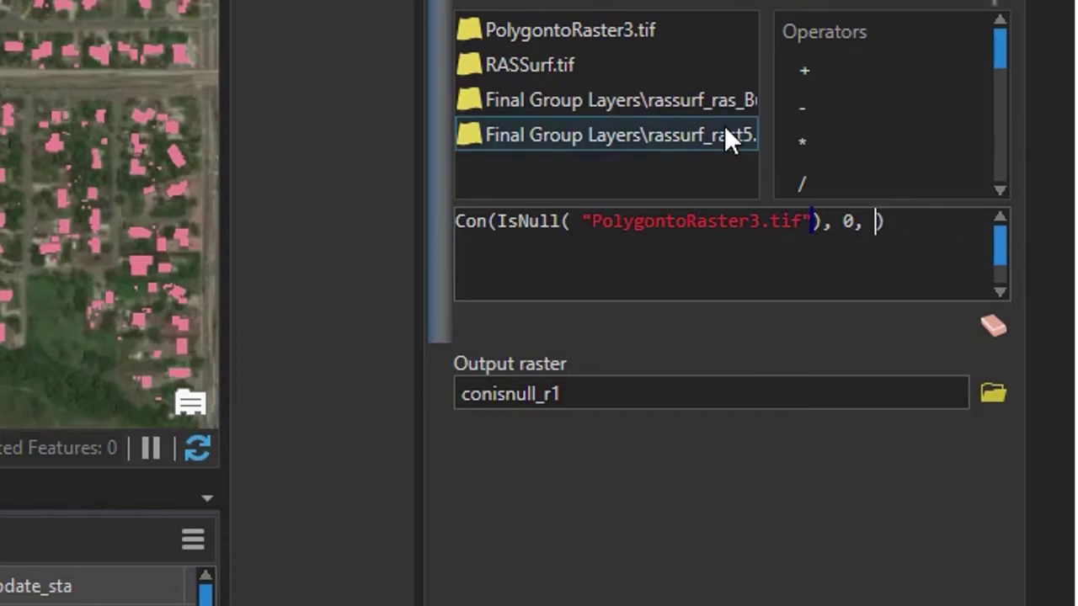
{"action": "double_click", "coordinate": [621, 42]}
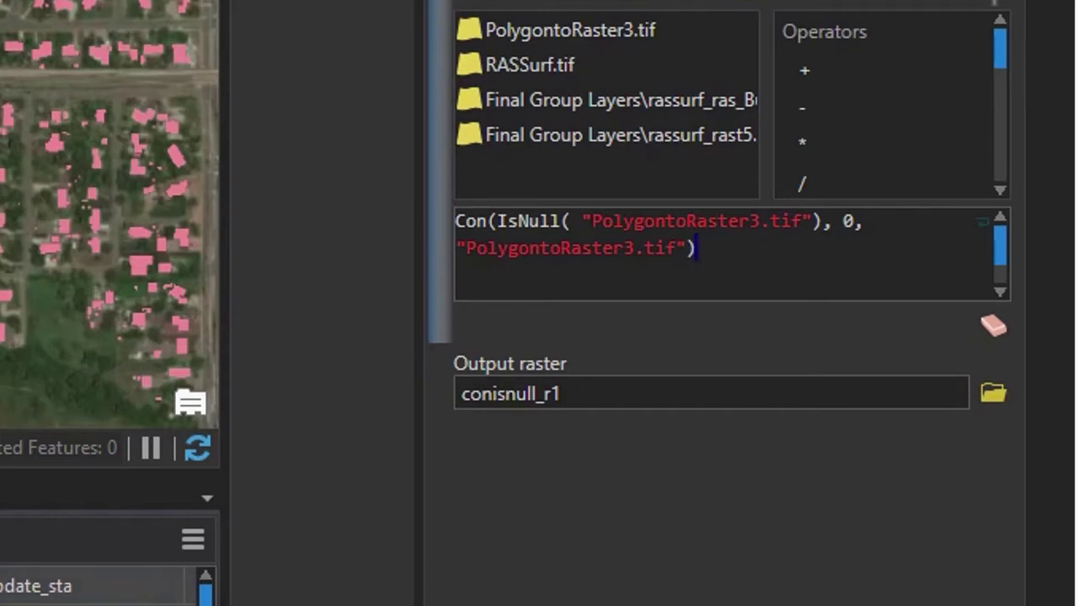
{"action": "scroll", "coordinate": [101, 586], "scroll_direction": "right", "scroll_amount": 3}
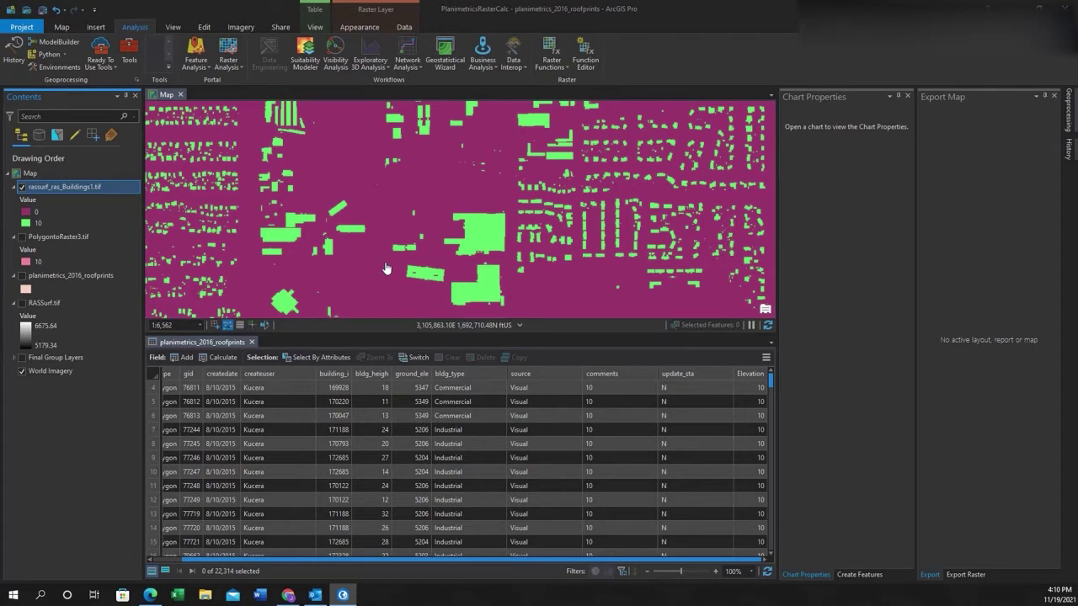
Step: Rerun the 'raster calc' tool search and open the Raster Calculator
{"action": "left_click", "coordinate": [129, 56]}
{"action": "left_click", "coordinate": [915, 116]}
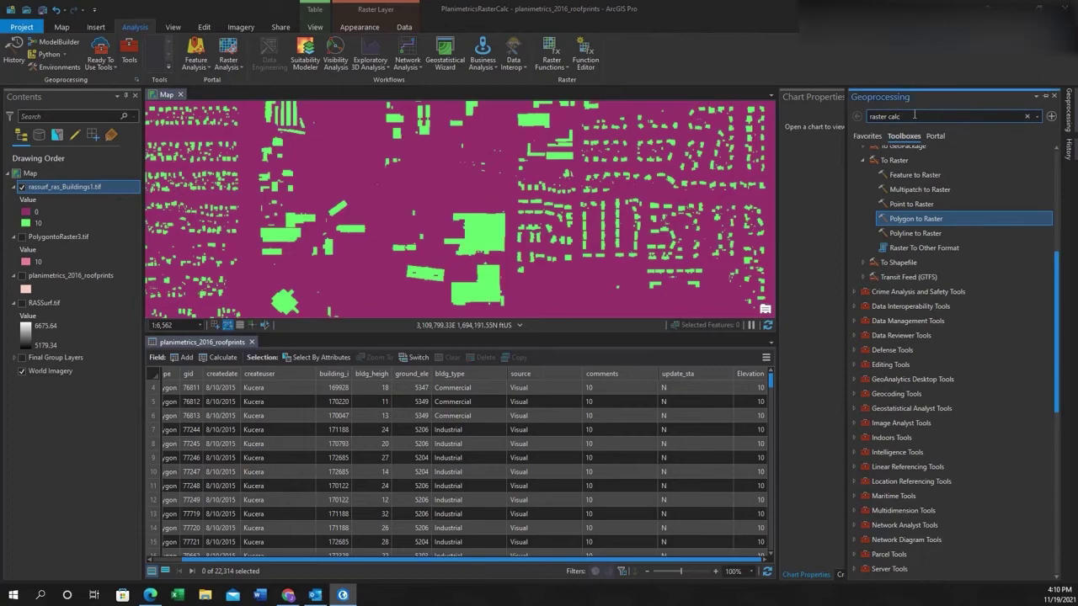
{"action": "key", "text": "Return"}
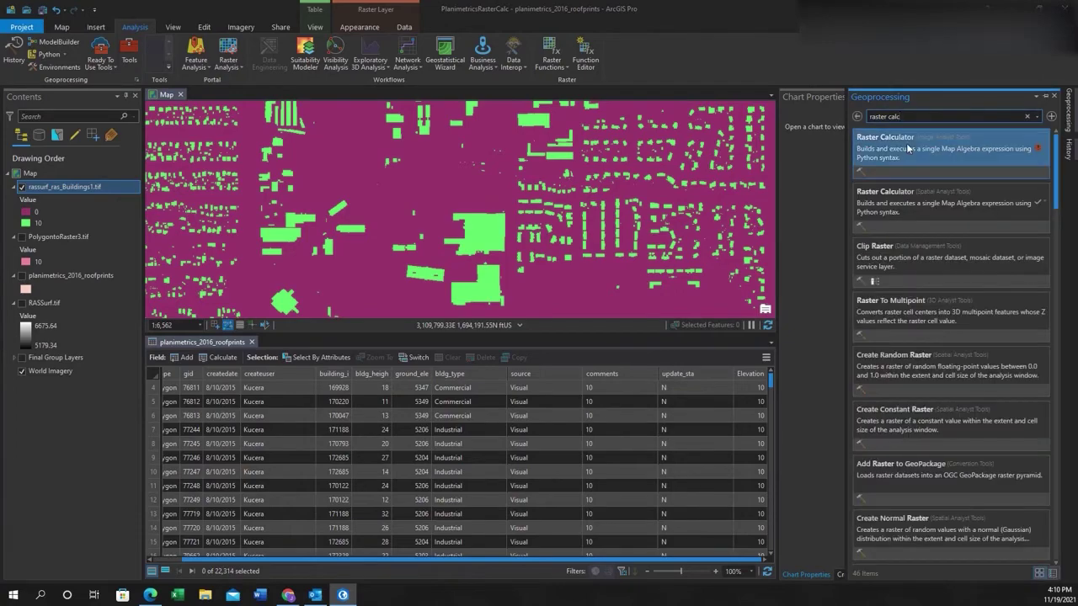
{"action": "left_click", "coordinate": [885, 137]}
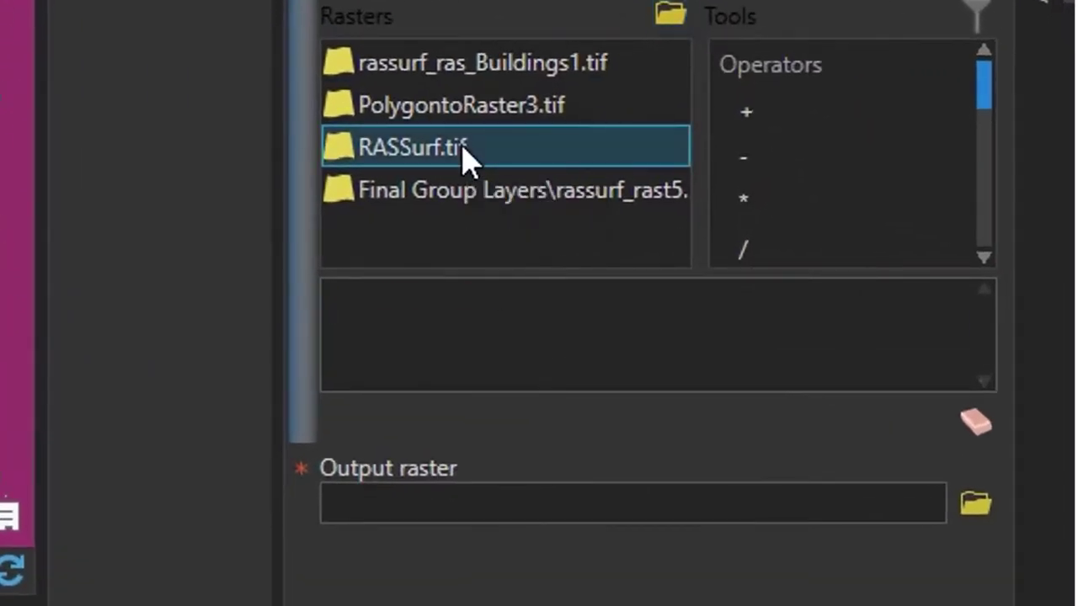
Step: Build the expression "RASSurf.tif" + "rassurf_ras_Buildings1.tif"
{"action": "double_click", "coordinate": [462, 147]}
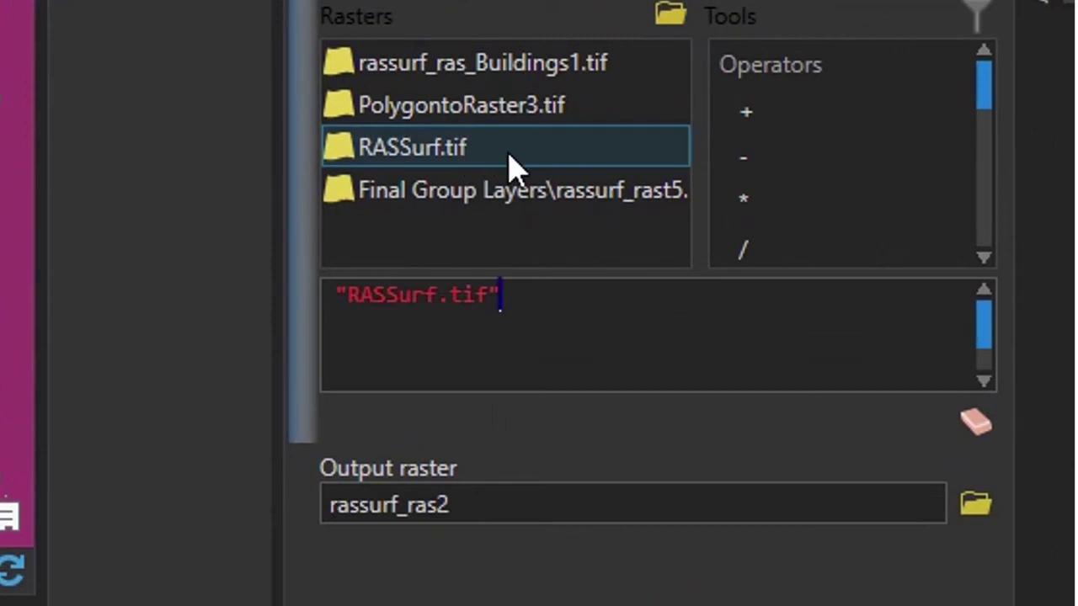
{"action": "double_click", "coordinate": [753, 113]}
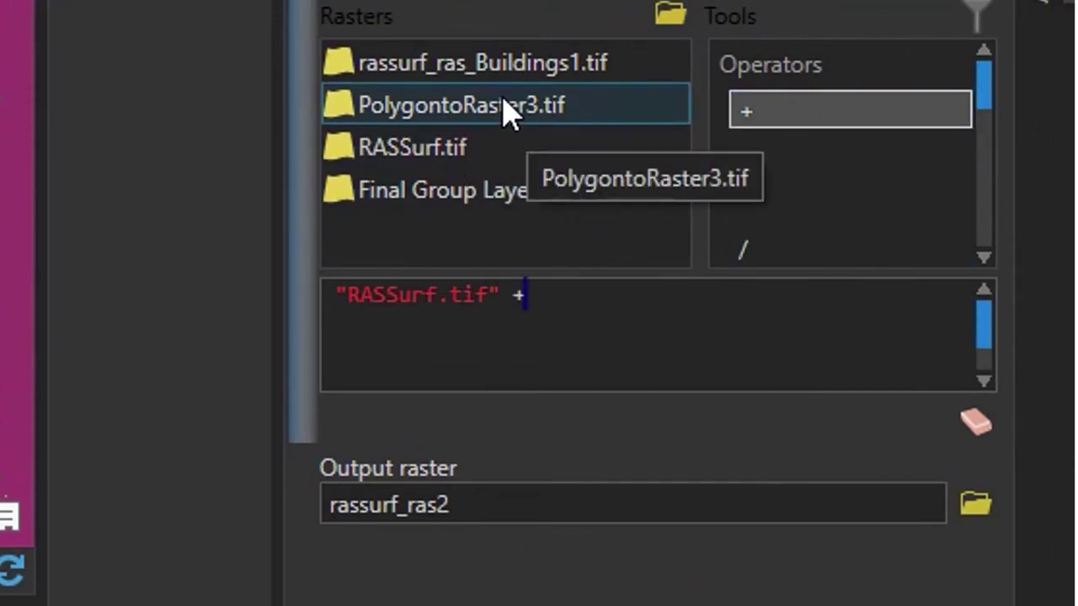
{"action": "double_click", "coordinate": [505, 65]}
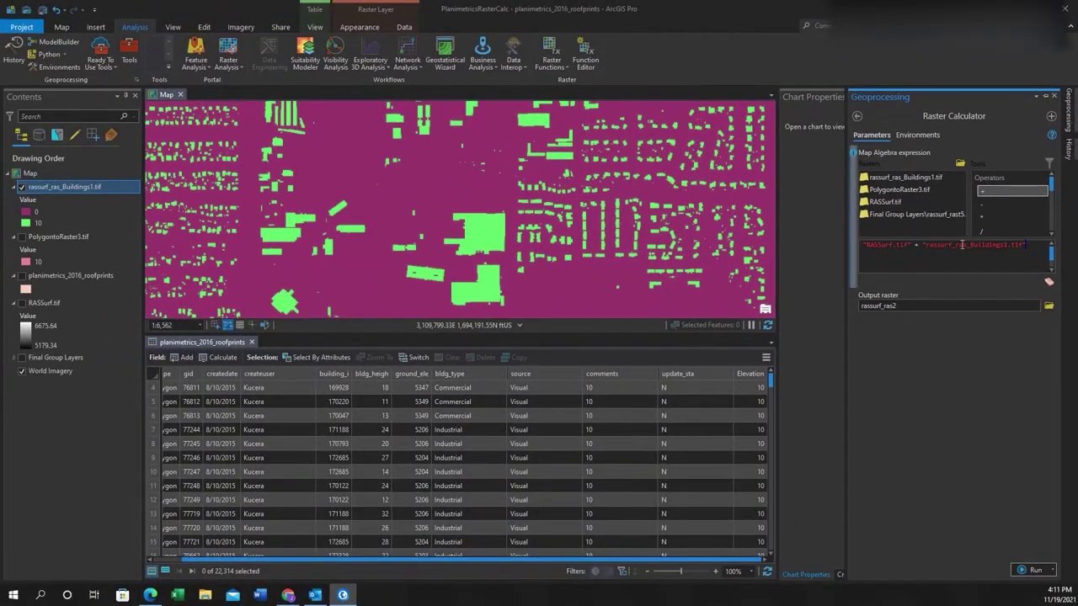
Step: Set the Raster Calculator output raster name to rassurf_ras2.tif
{"action": "left_click", "coordinate": [962, 305]}
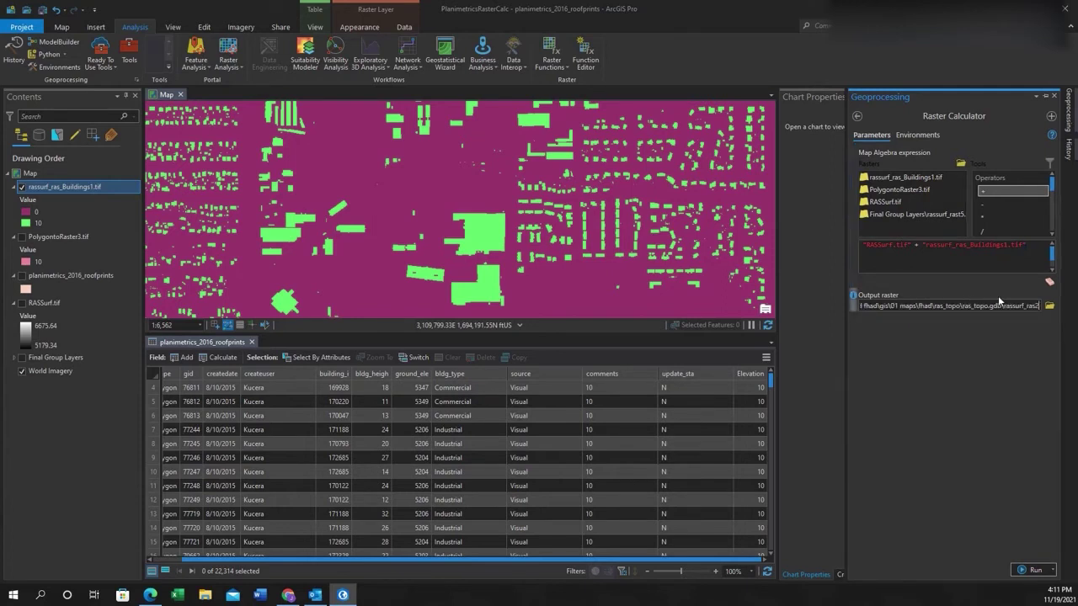
{"action": "left_click", "coordinate": [1050, 306]}
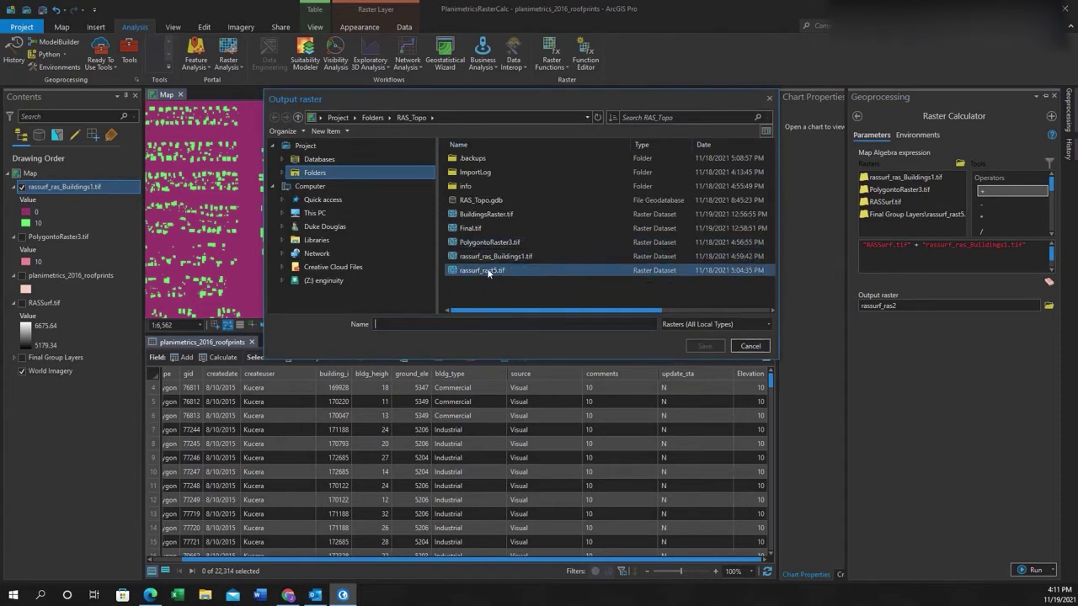
{"action": "left_click", "coordinate": [751, 346]}
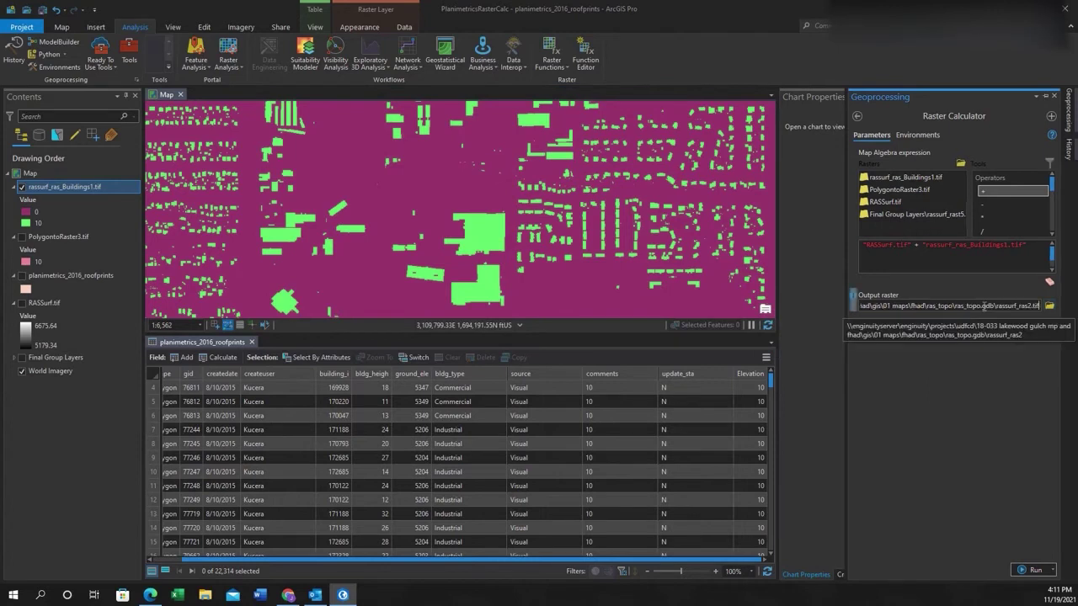
{"action": "left_click", "coordinate": [953, 305]}
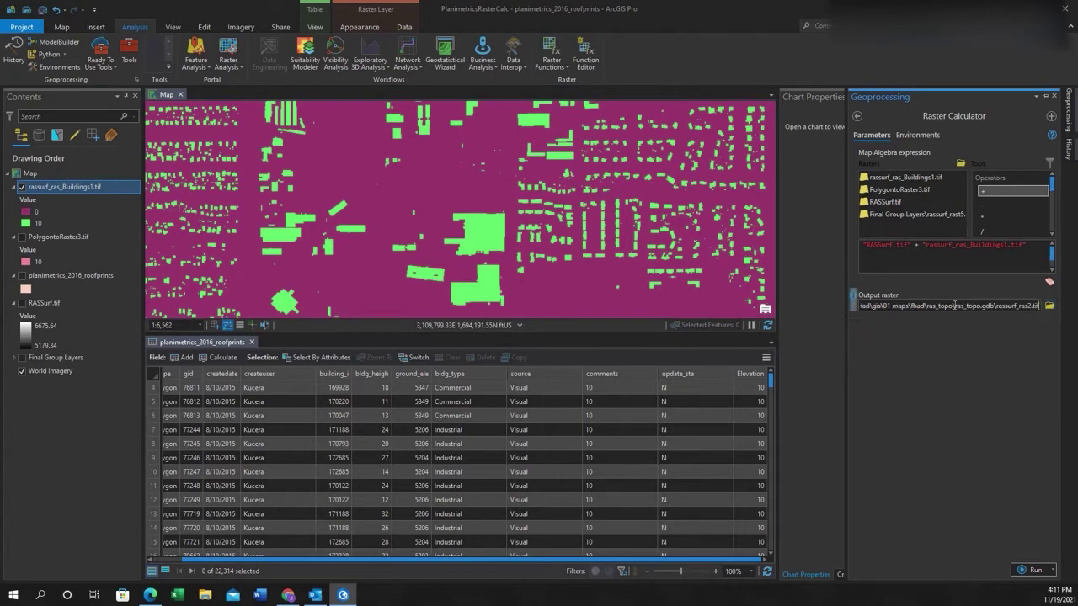
{"action": "left_click", "coordinate": [1049, 306]}
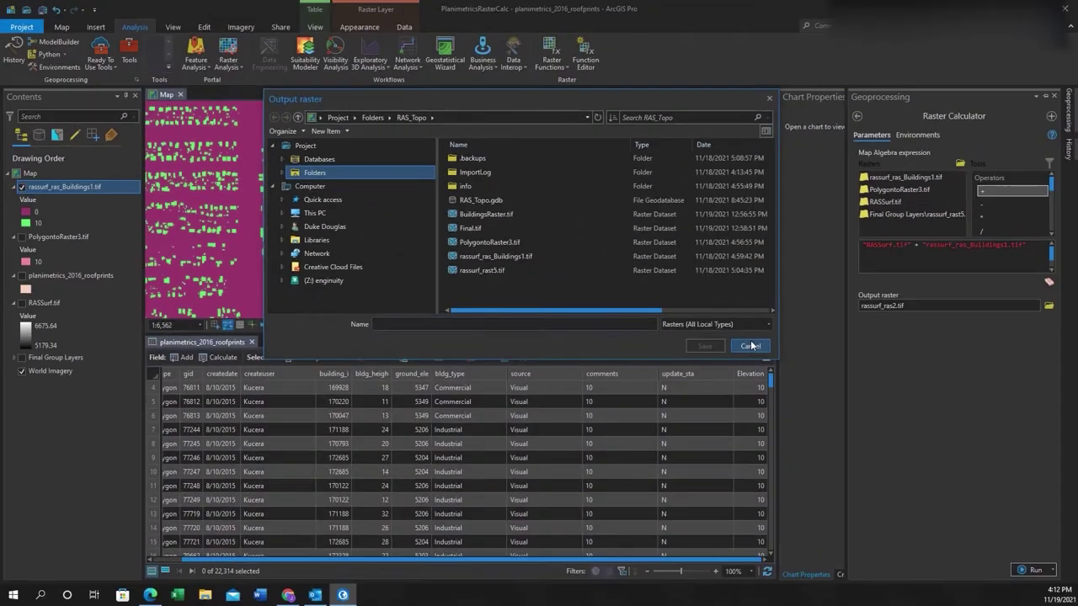
{"action": "left_click", "coordinate": [961, 529]}
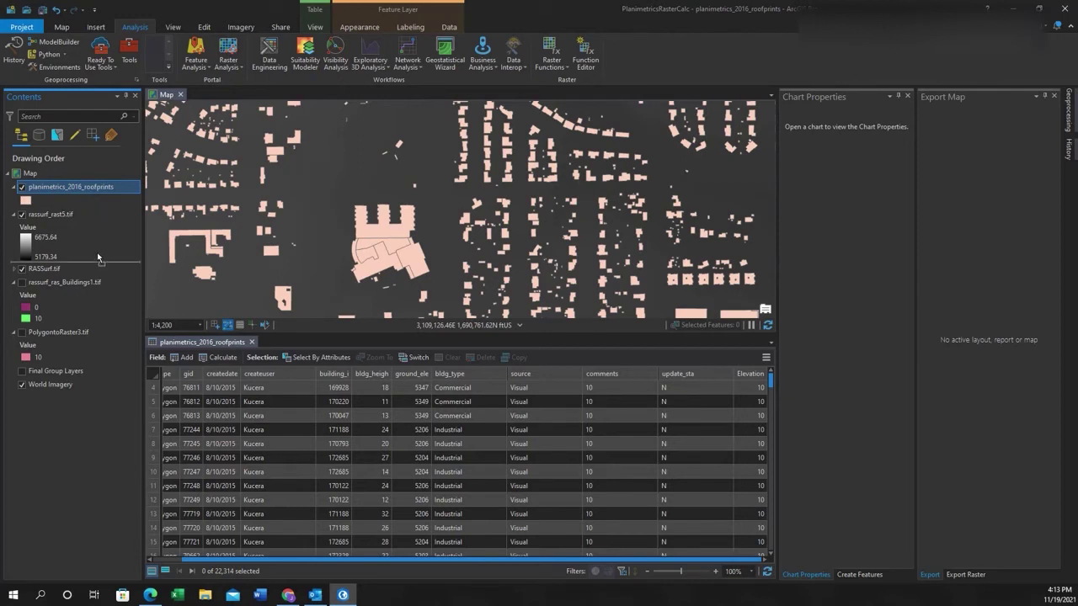
Step: Reorder the roofprints layer around rassurf_rast5.tif, zoom in, and hide the roof footprints
{"action": "left_click_drag", "start_coordinate": [92, 186], "coordinate": [108, 258]}
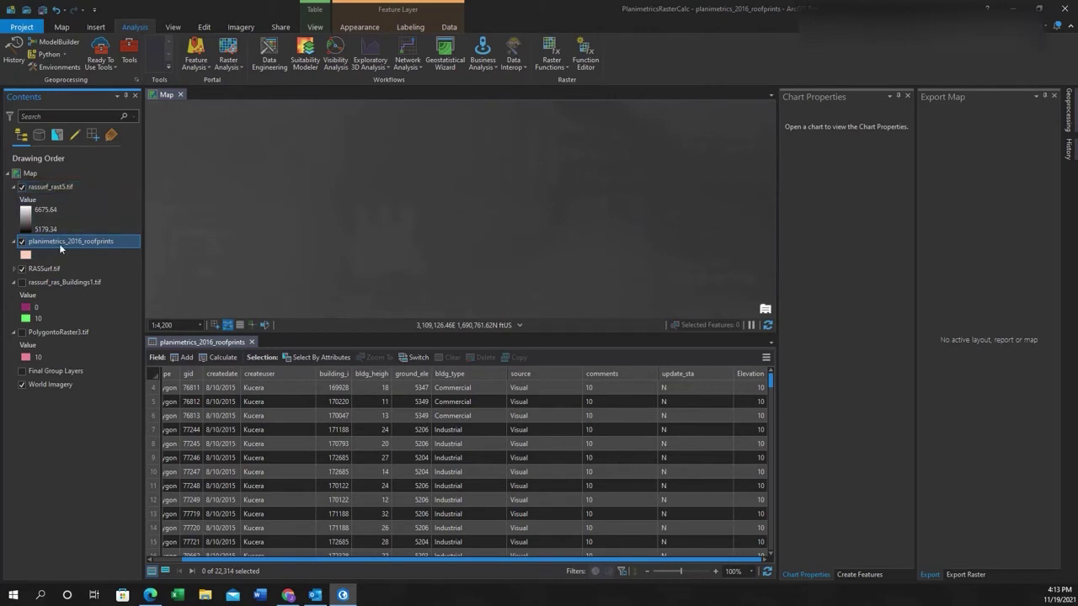
{"action": "left_click_drag", "start_coordinate": [59, 243], "coordinate": [65, 192]}
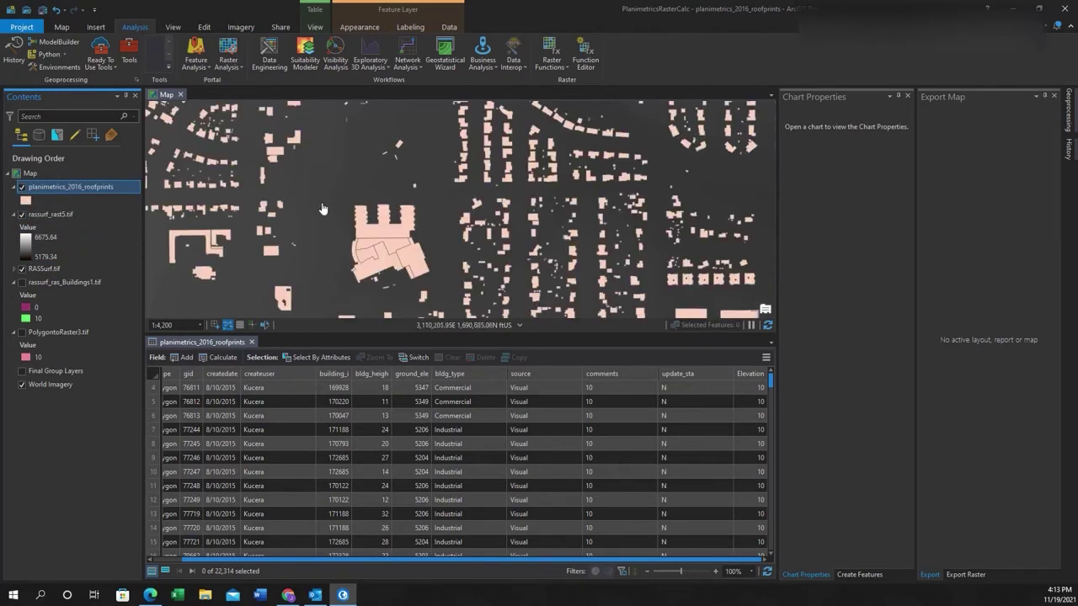
{"action": "scroll", "coordinate": [469, 118], "scroll_direction": "up", "scroll_amount": 2}
{"action": "scroll", "coordinate": [481, 277], "scroll_direction": "up", "scroll_amount": 5}
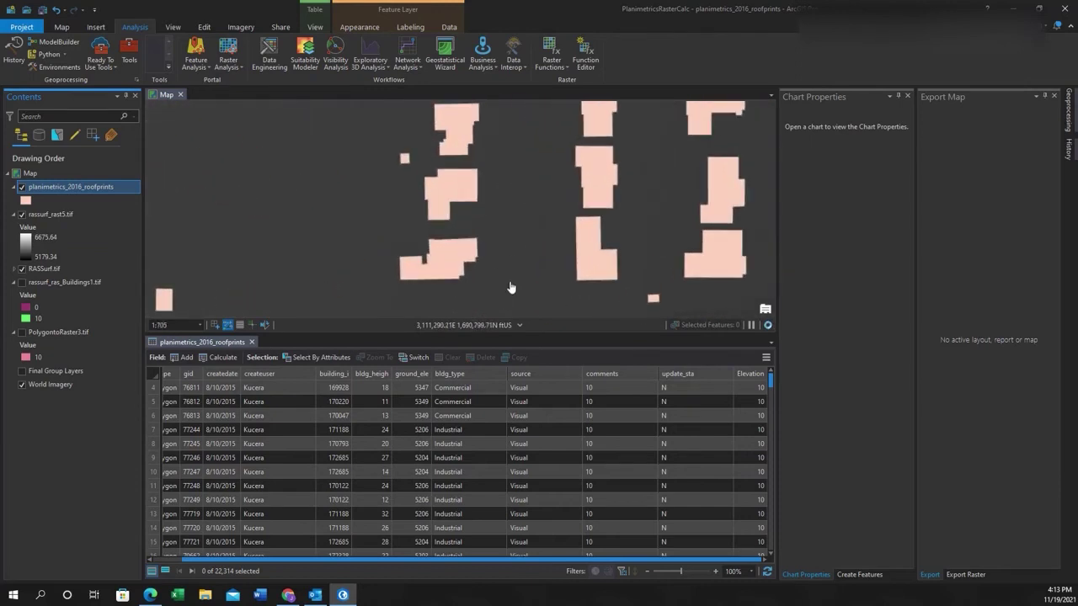
{"action": "left_click", "coordinate": [22, 187]}
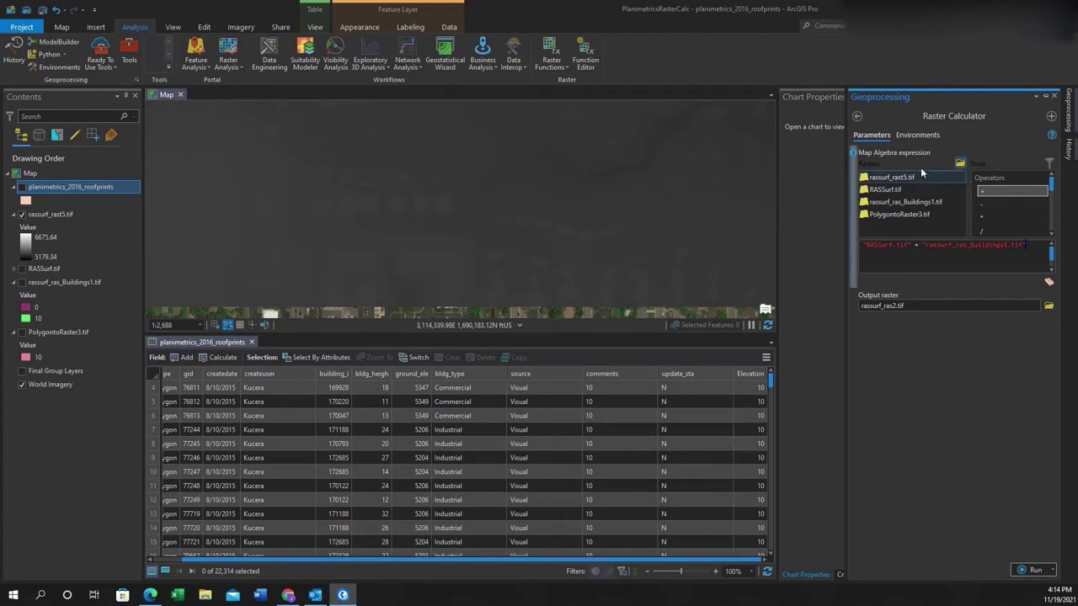
Step: Set the Environments Cell Size to Minimum of Inputs and close the Geoprocessing pane
{"action": "left_click", "coordinate": [918, 135]}
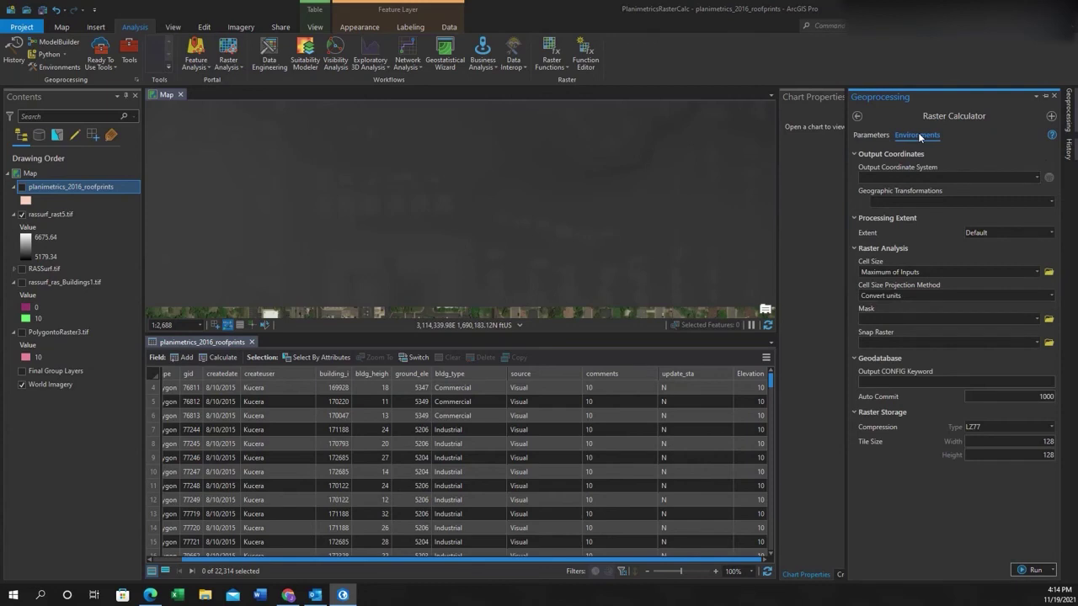
{"action": "left_click", "coordinate": [912, 271]}
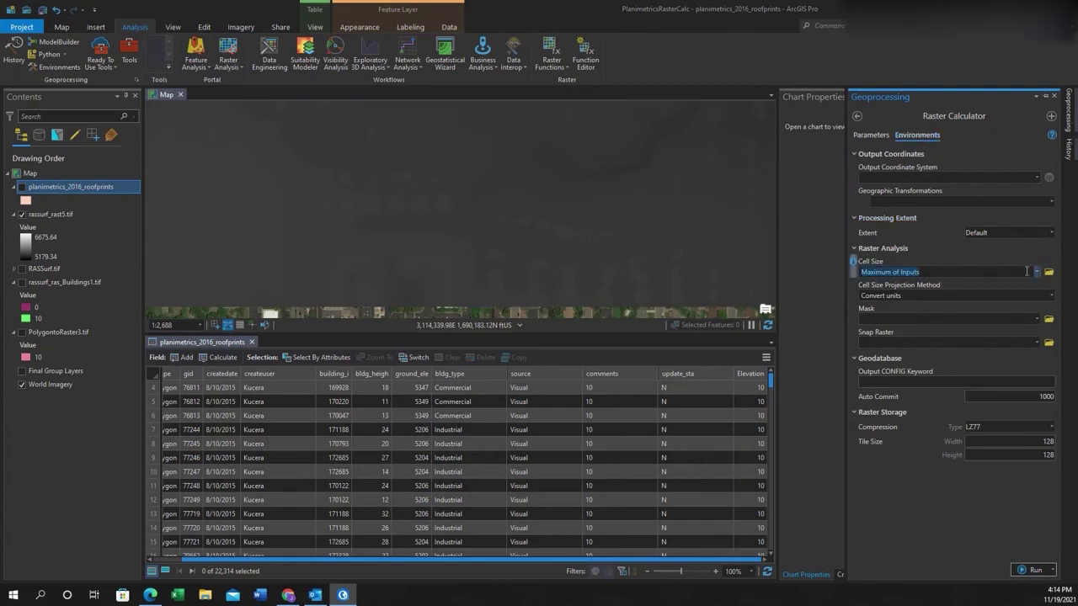
{"action": "left_click", "coordinate": [1037, 272]}
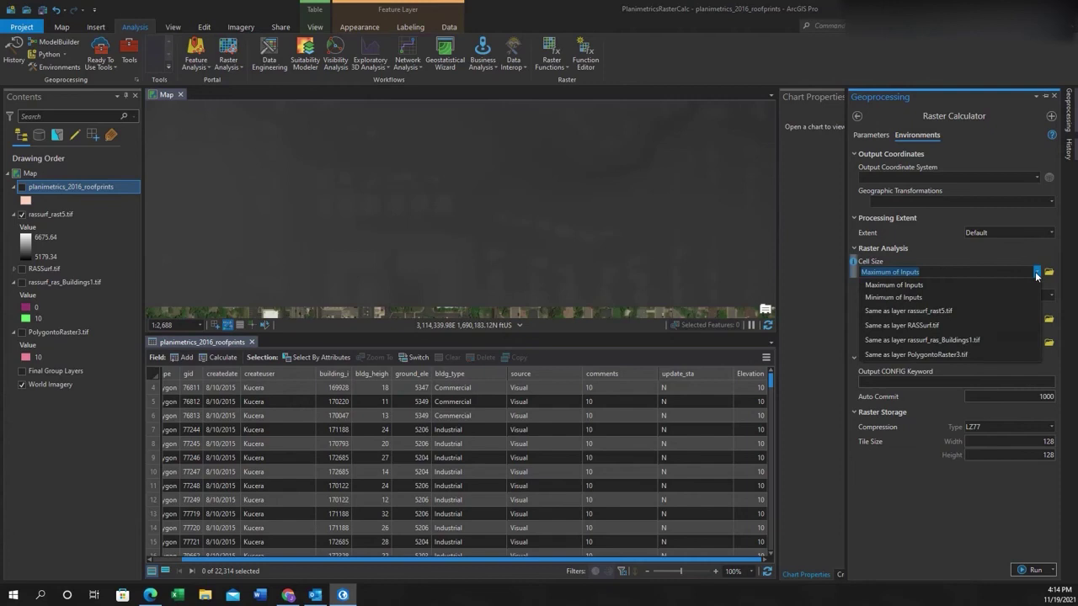
{"action": "left_click", "coordinate": [946, 290]}
{"action": "left_click", "coordinate": [948, 261]}
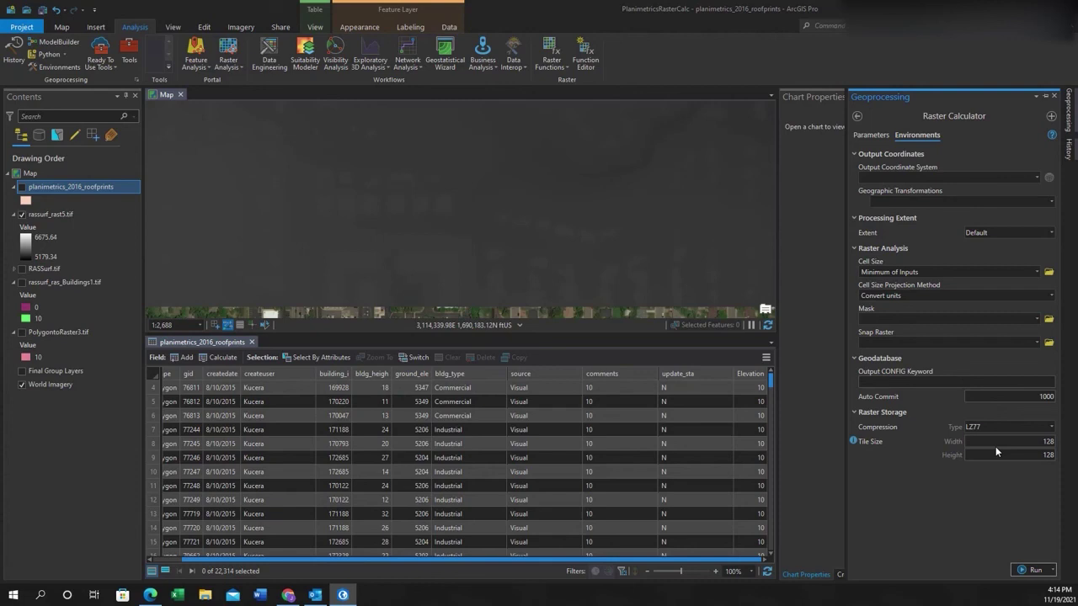
{"action": "left_click", "coordinate": [1053, 96]}
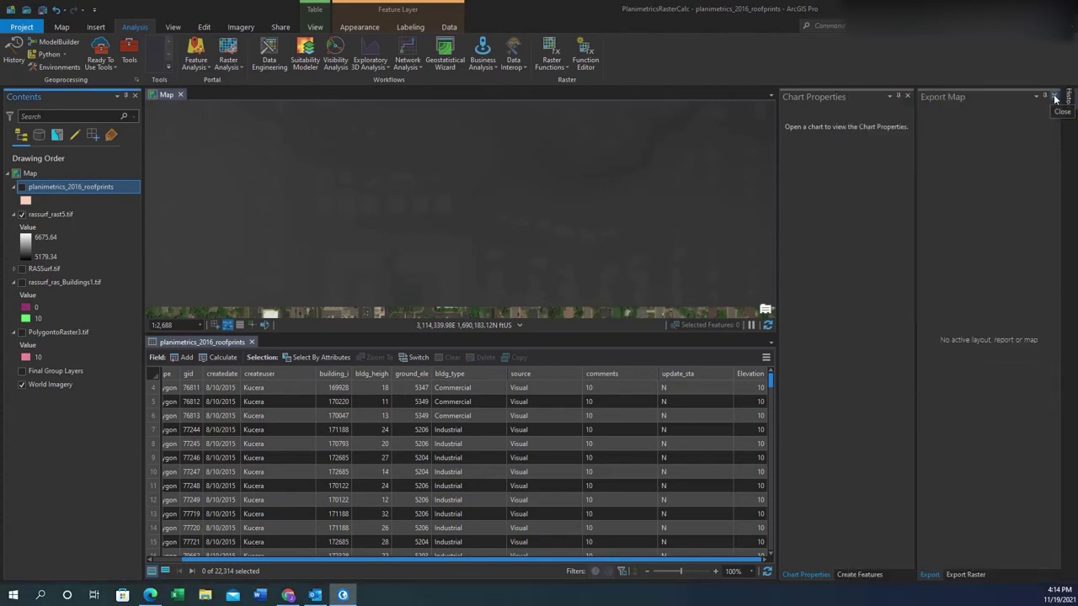